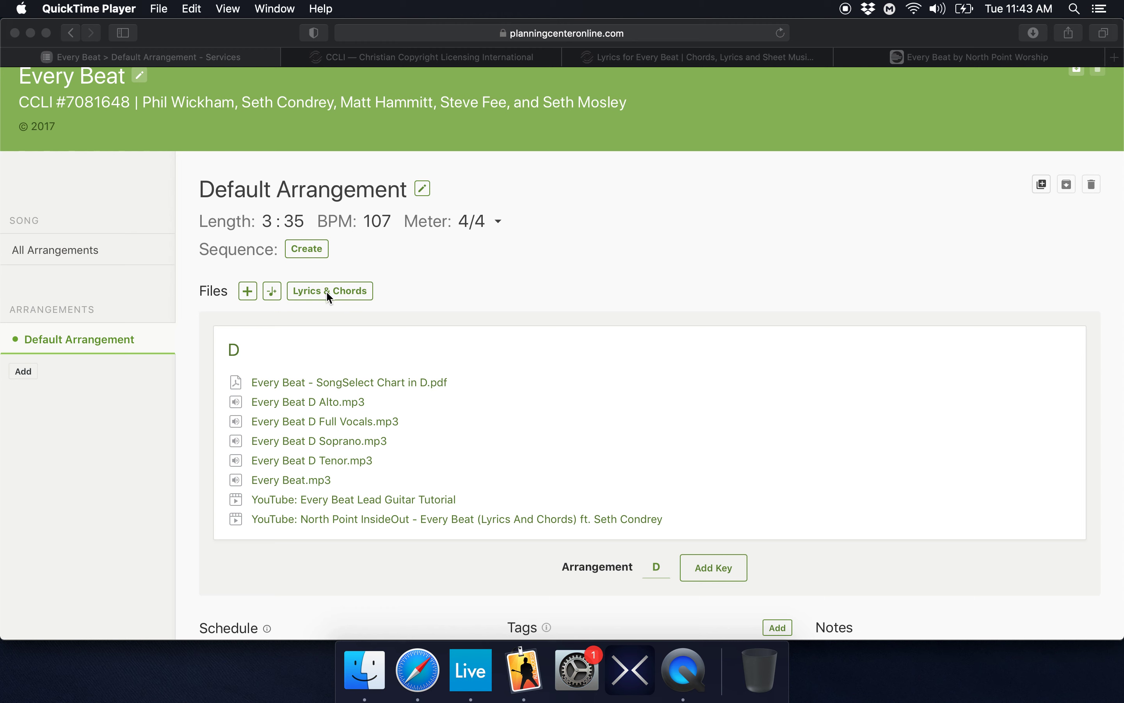
Open the default arrangement's Lyrics & Chords editor and paste in the Every Beat lyrics copied from SongSelect
click(342, 296)
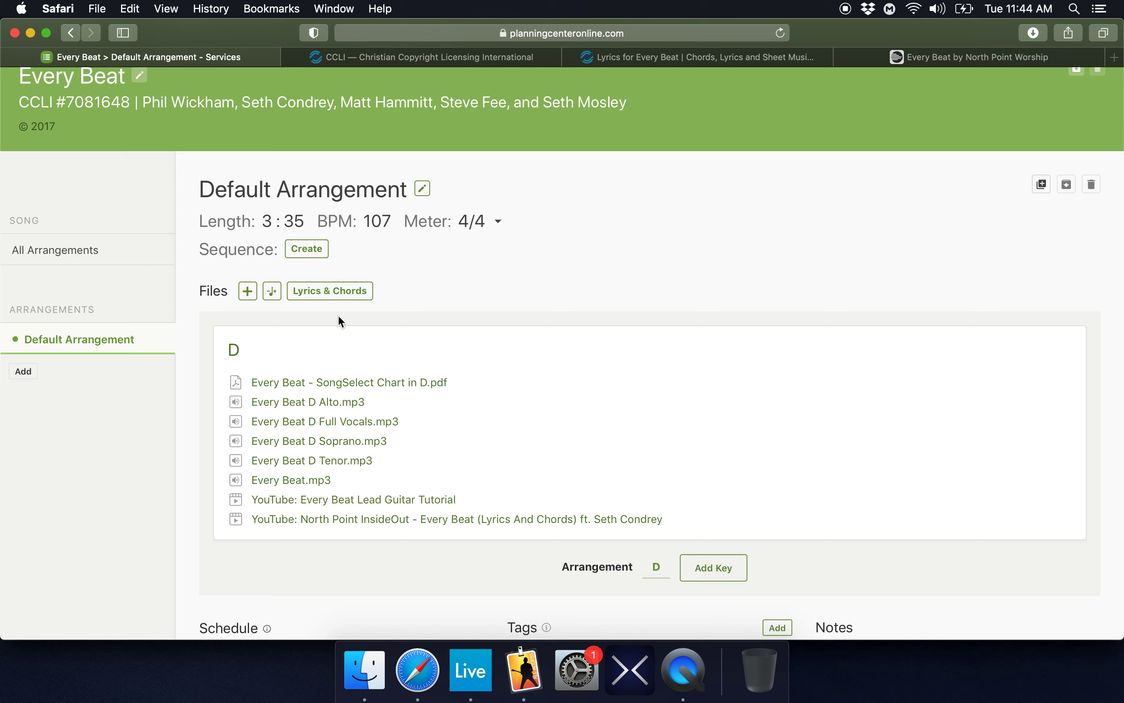
click(335, 291)
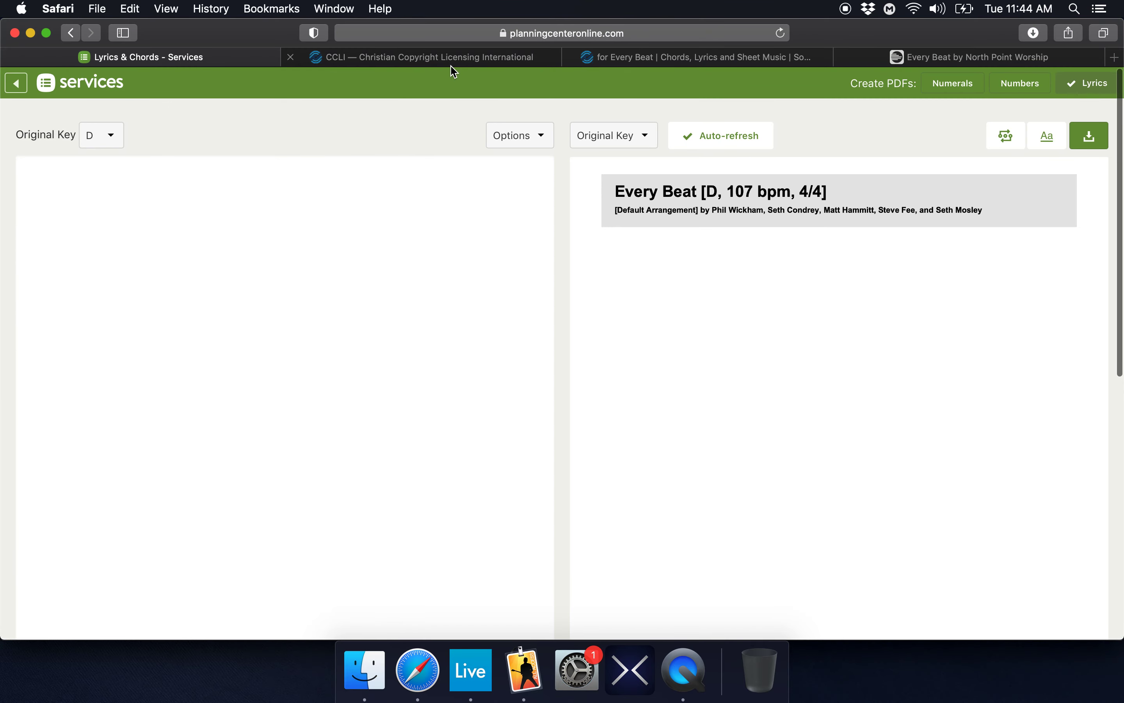
mouse_move(452, 68)
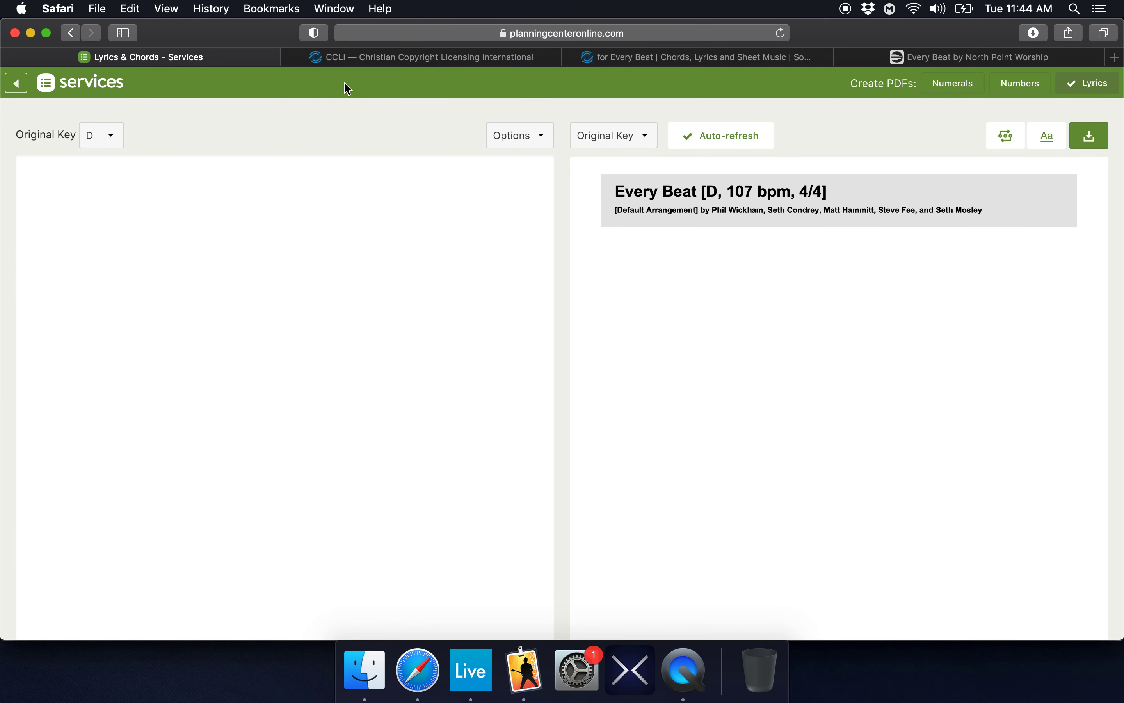
click(642, 59)
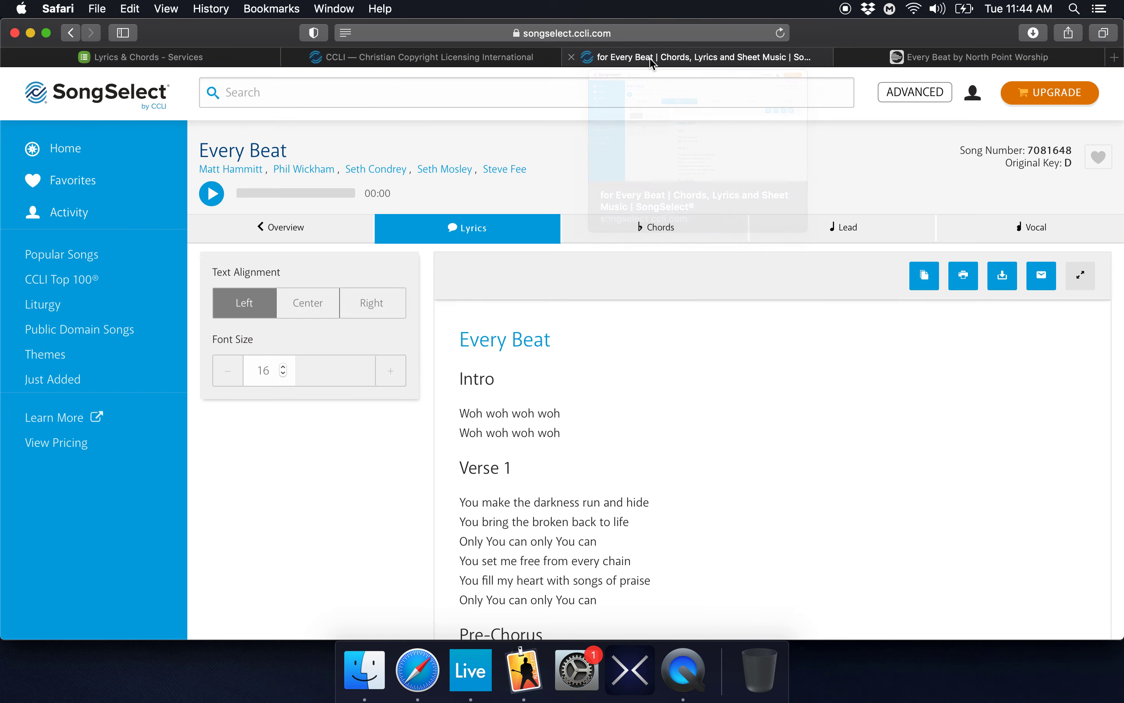
scroll(623, 386, down, 2)
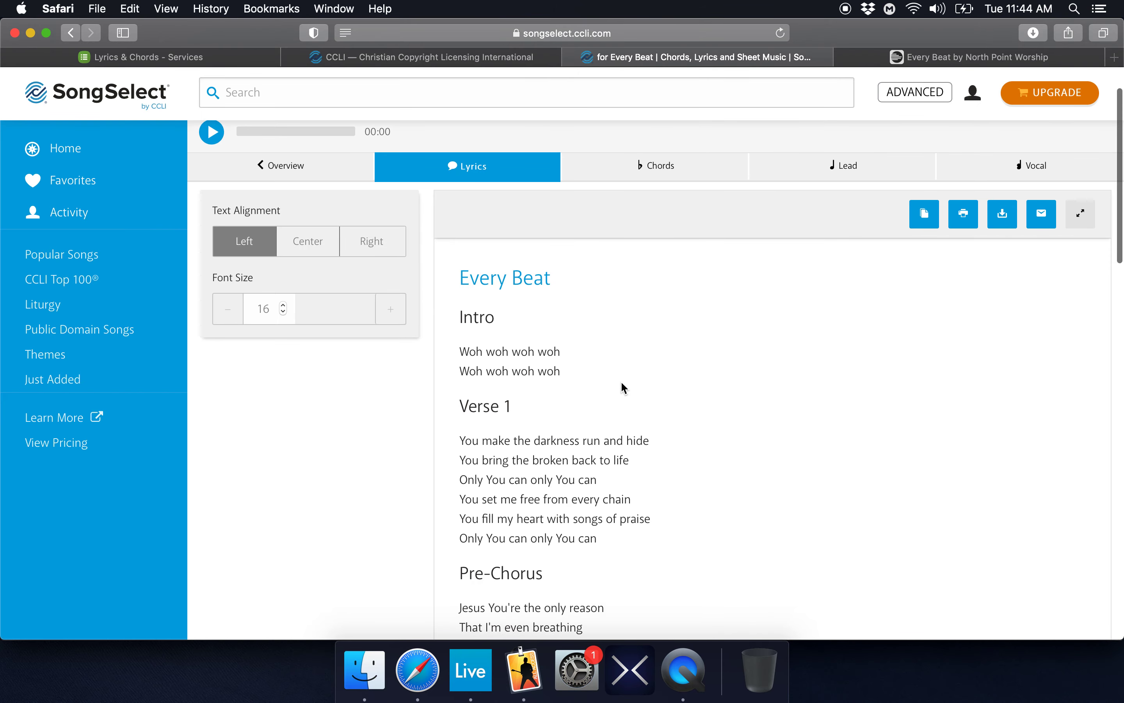
click(929, 220)
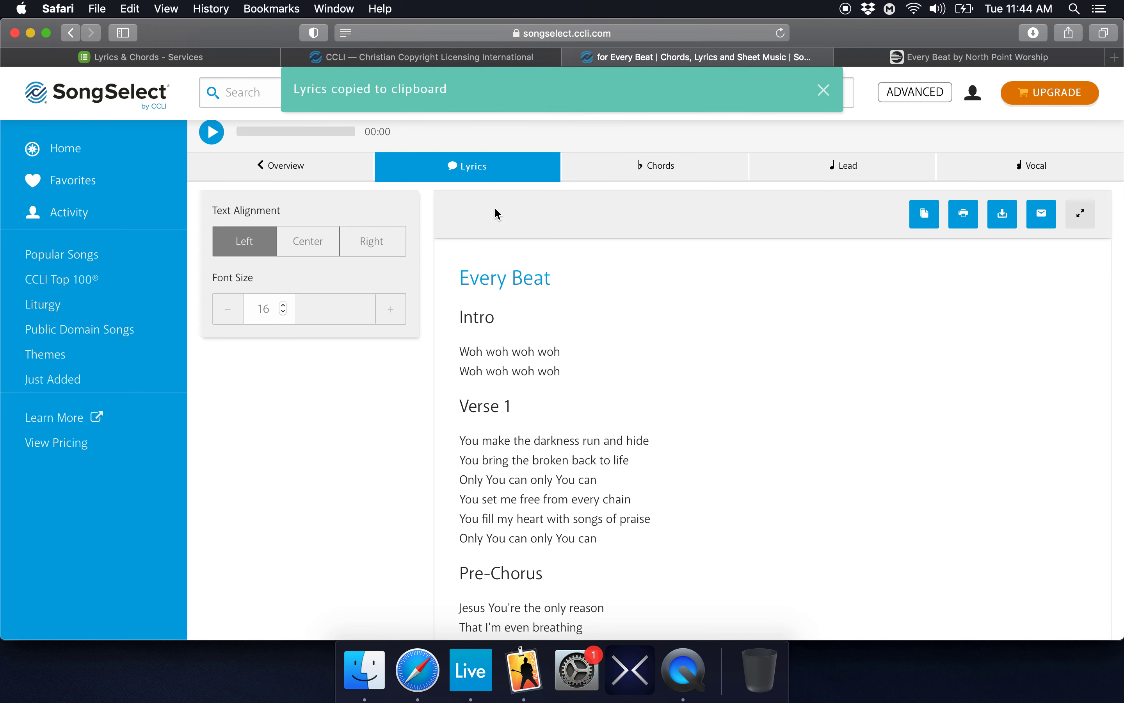
click(170, 65)
click(145, 186)
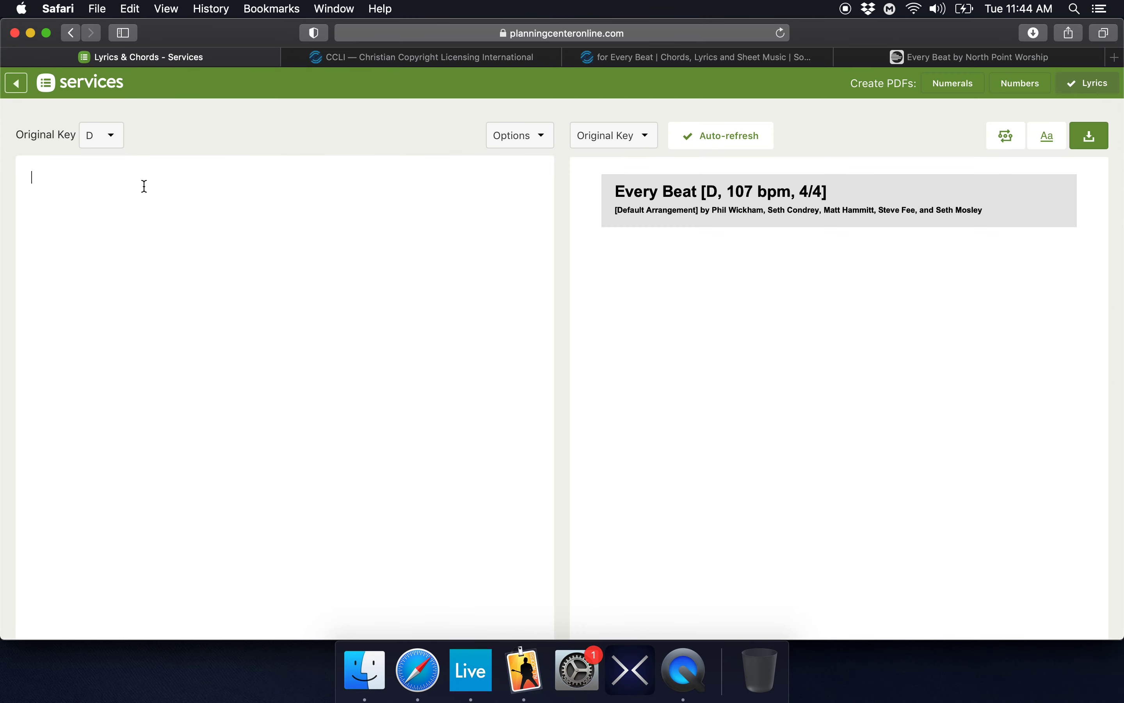
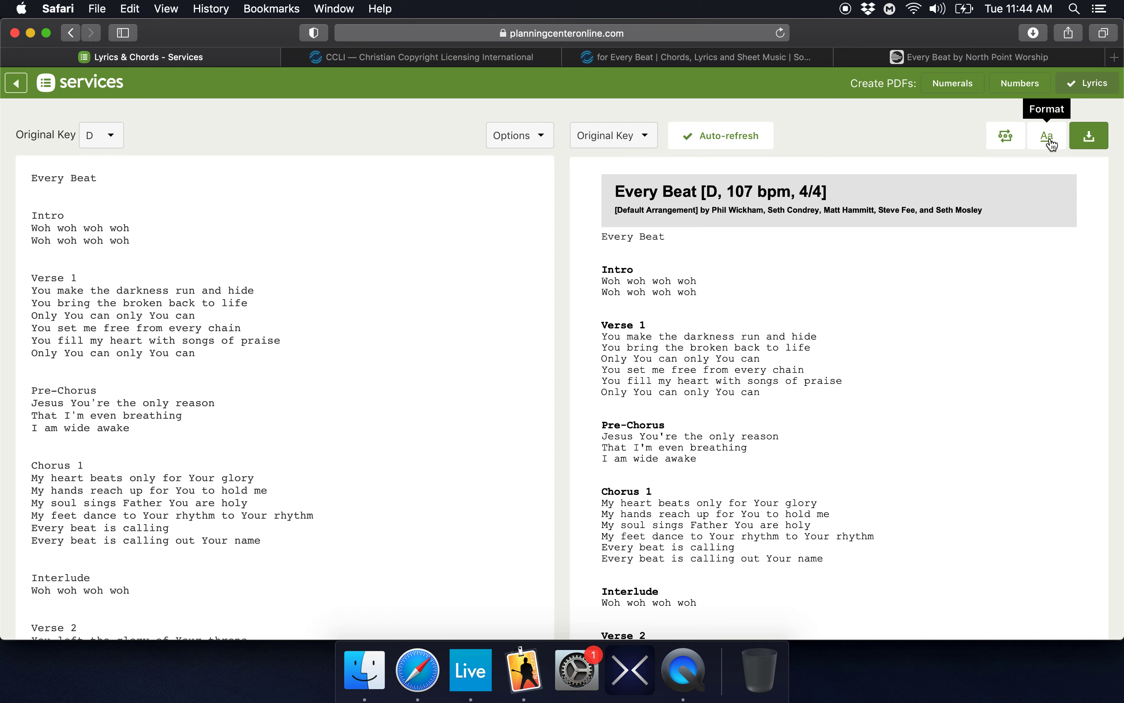
Format the chart with the Arial, Helvetica font at size 14
click(1051, 142)
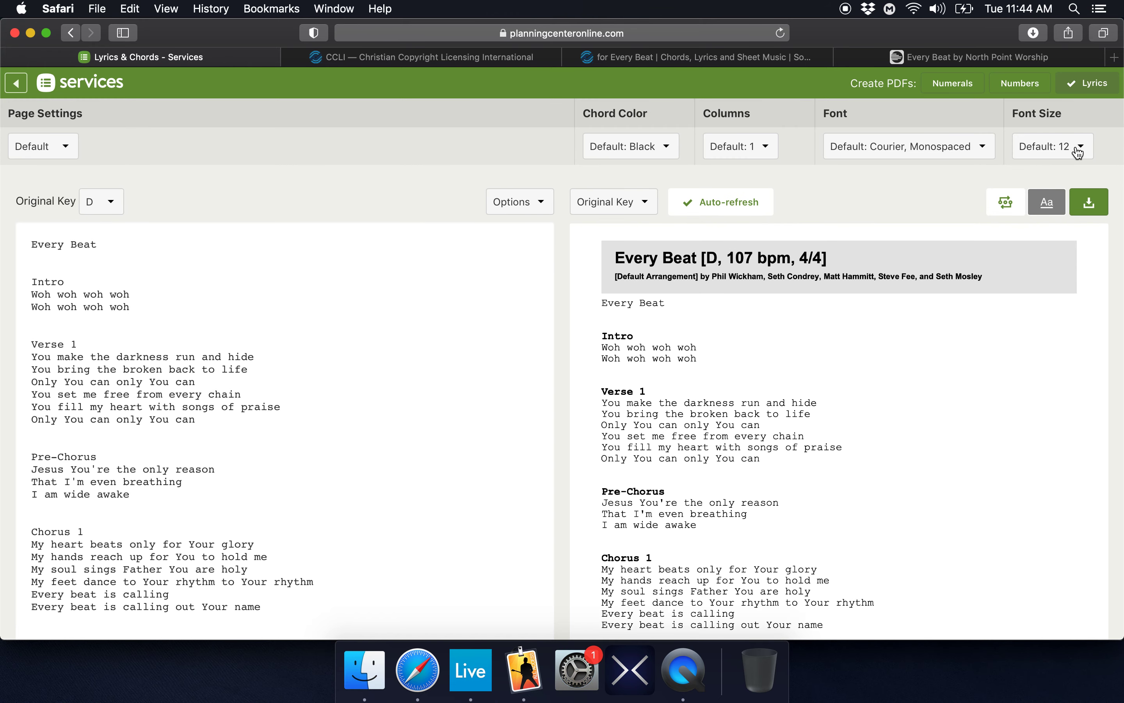
click(975, 148)
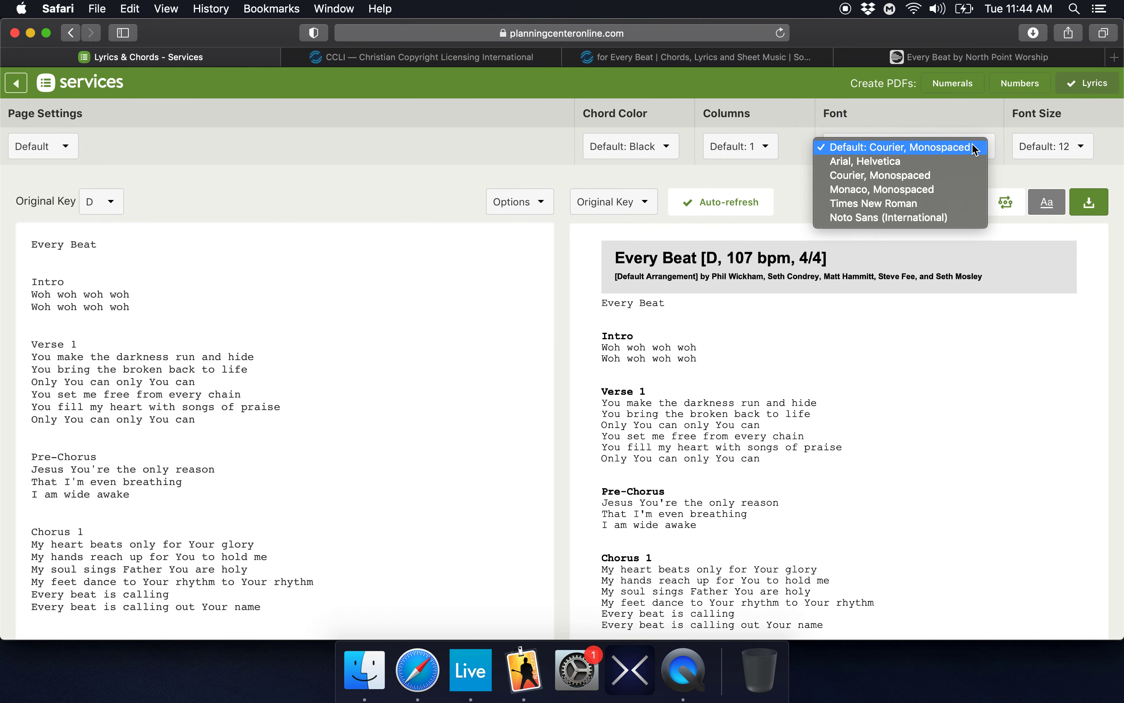
click(950, 161)
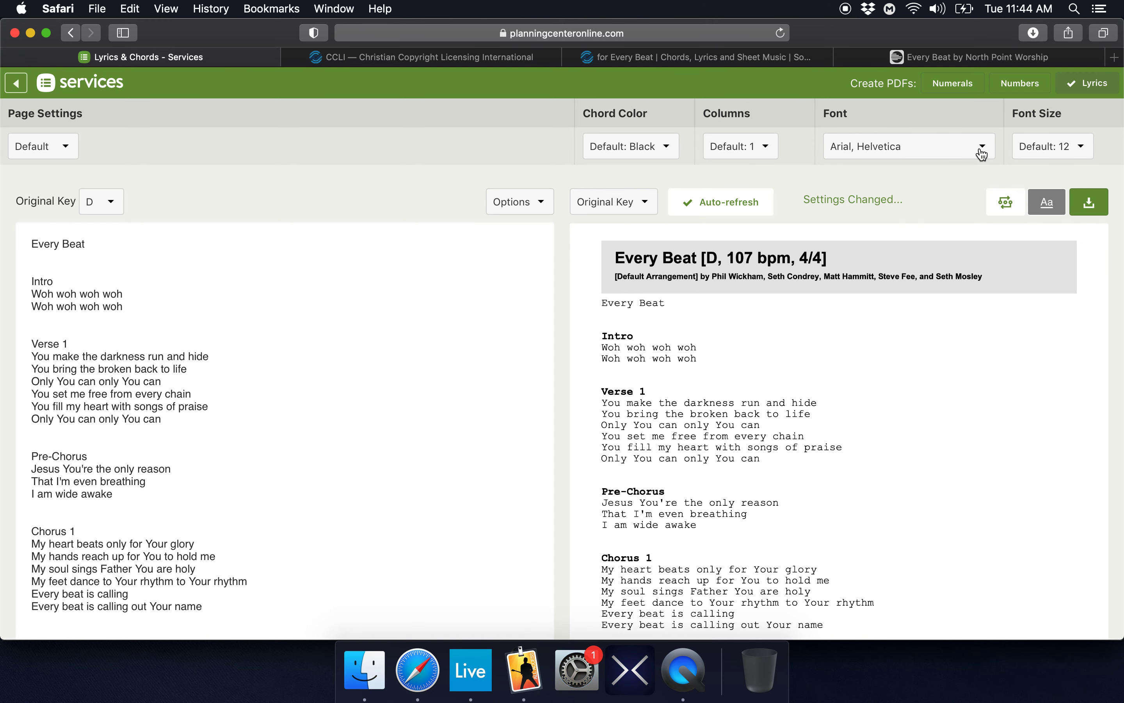
click(1078, 152)
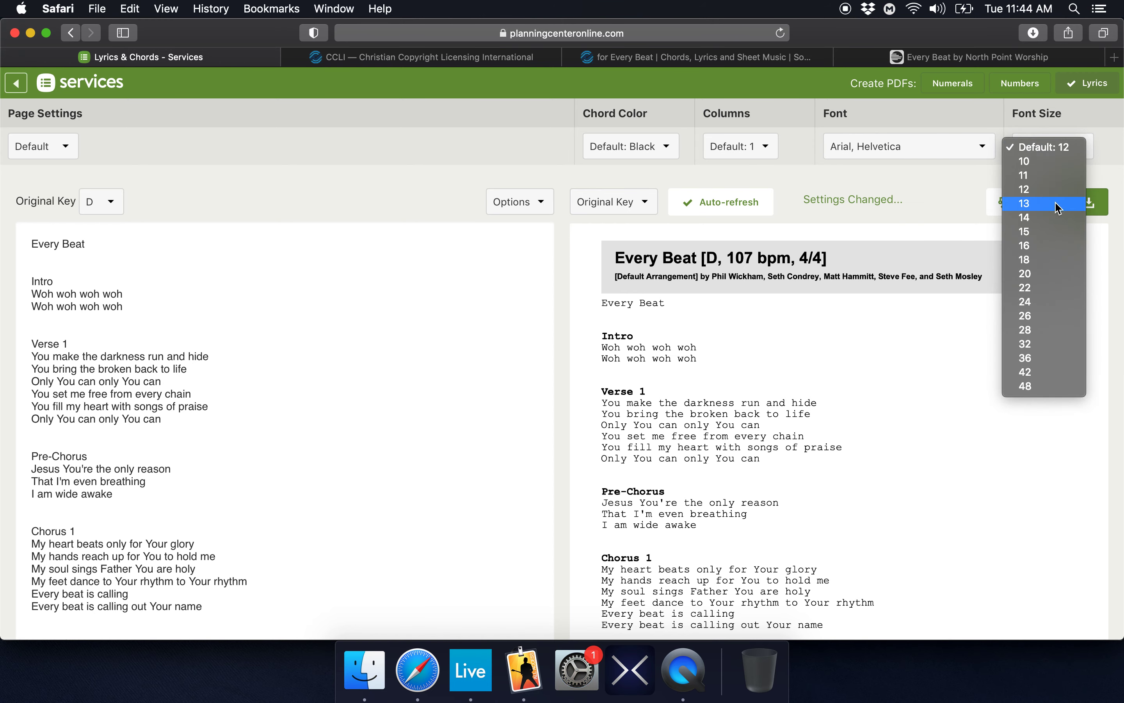
click(1051, 219)
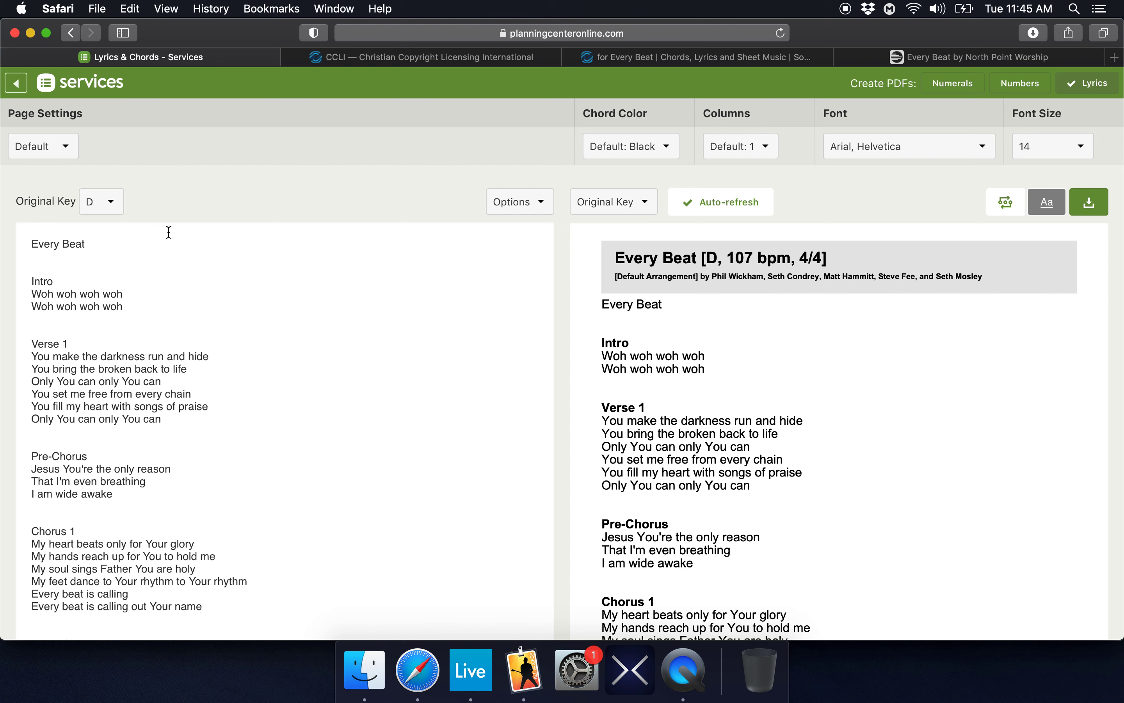
Delete the "Every Beat" title line and the extra blank lines above the intro heading
drag(91, 244, 1, 244)
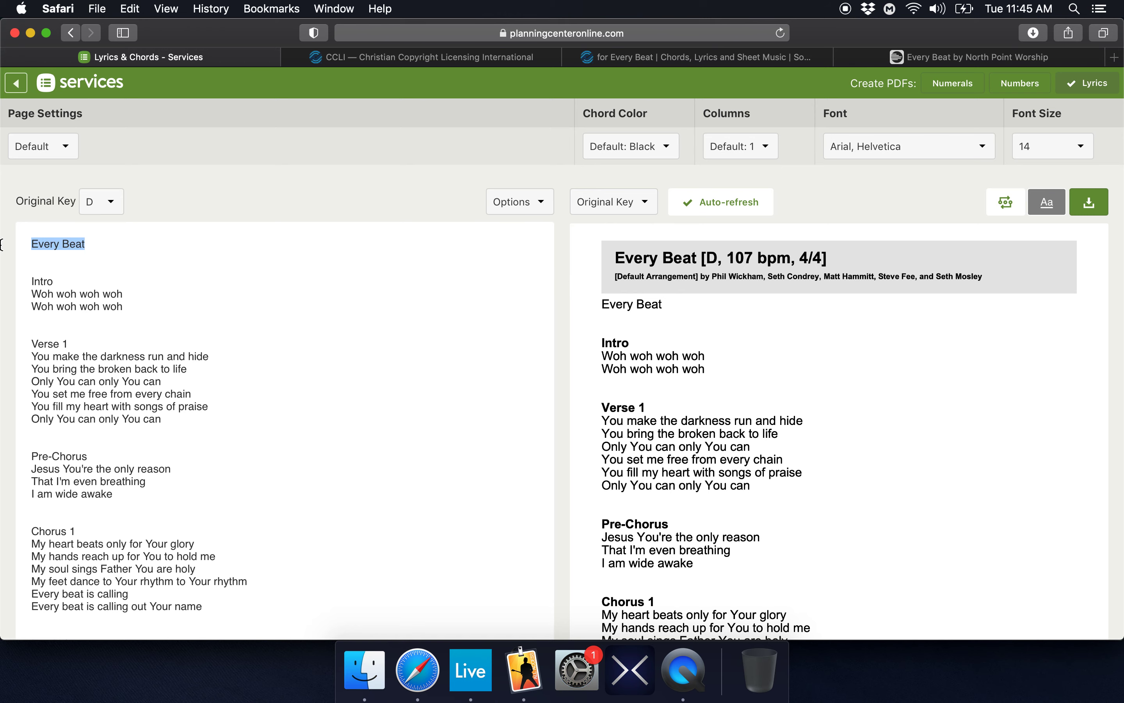
key(BackSpace)
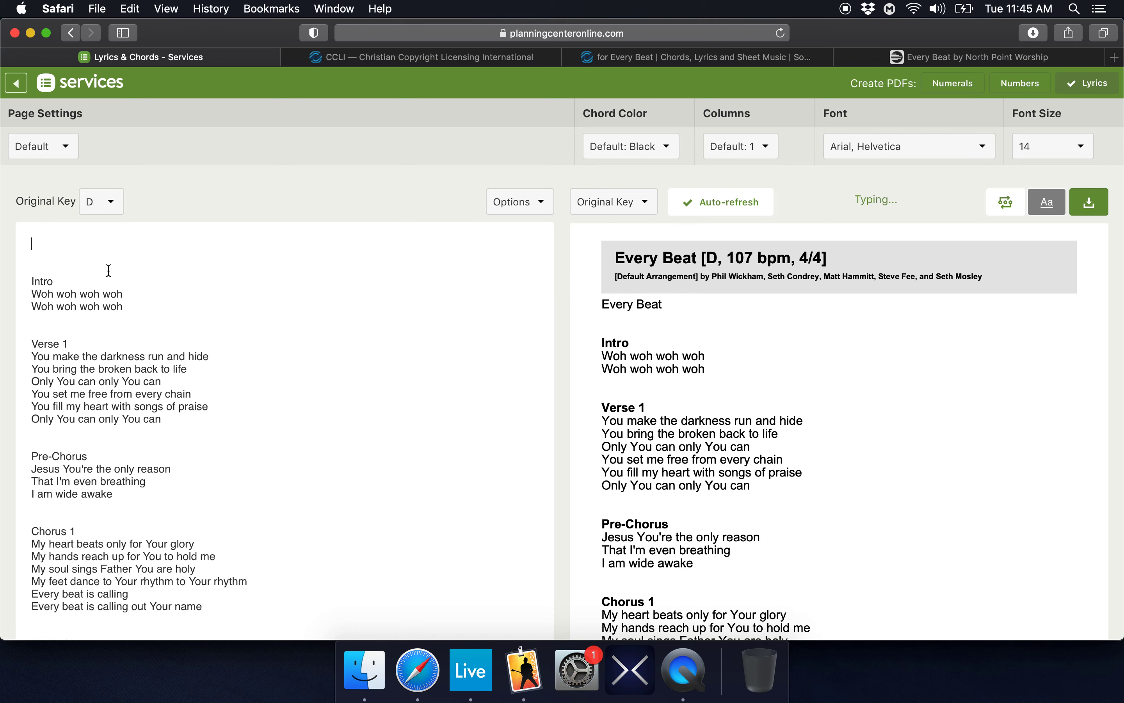
key(BackSpace)
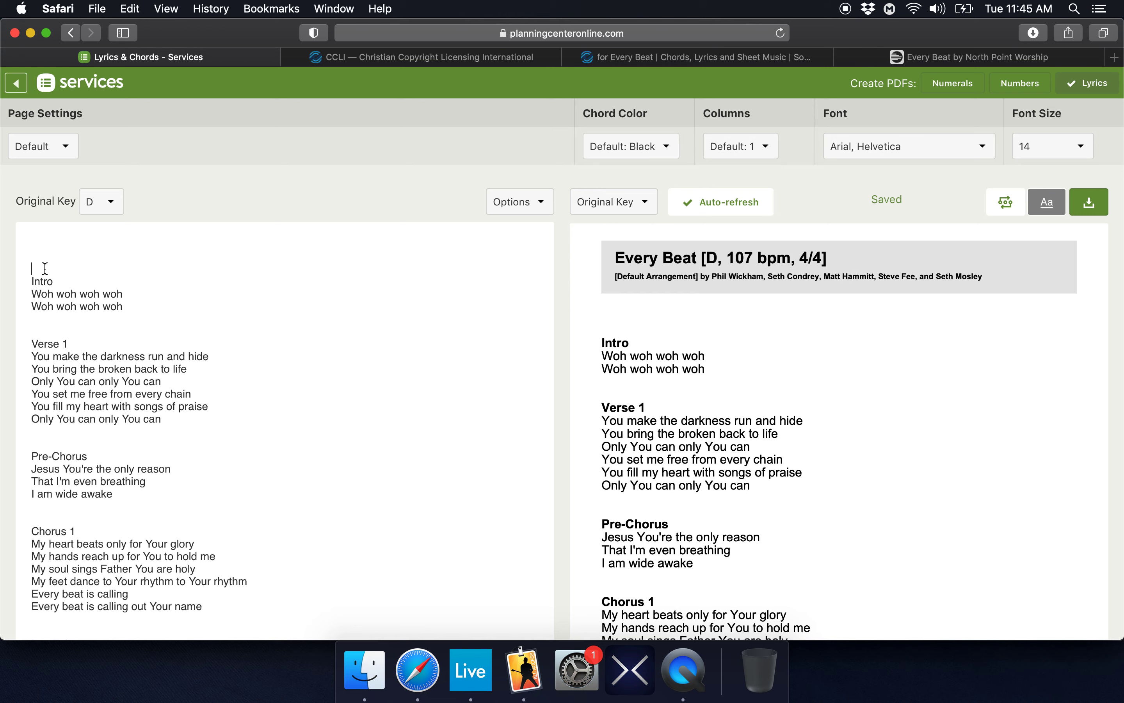
key(BackSpace)
Change the intro heading to "INTRO:" and replace its two lyric lines with "DRUMS IN 4 BARS", separated by a blank line
drag(64, 256, 1, 256)
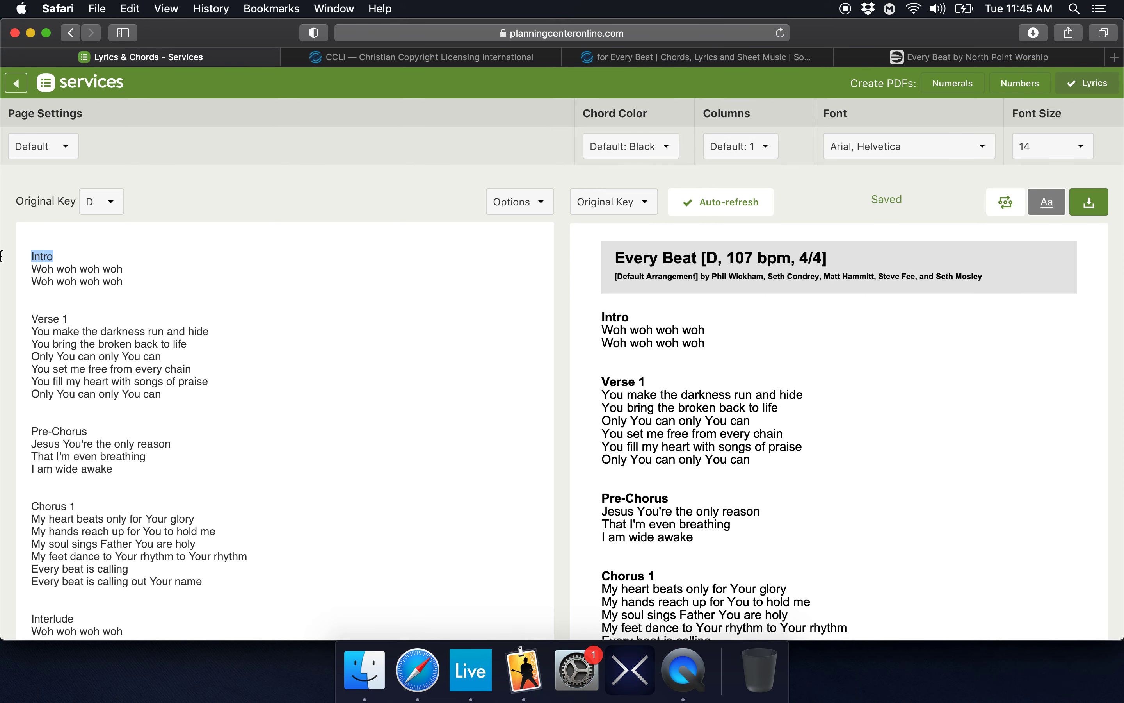
text(INTRO:)
key(Return)
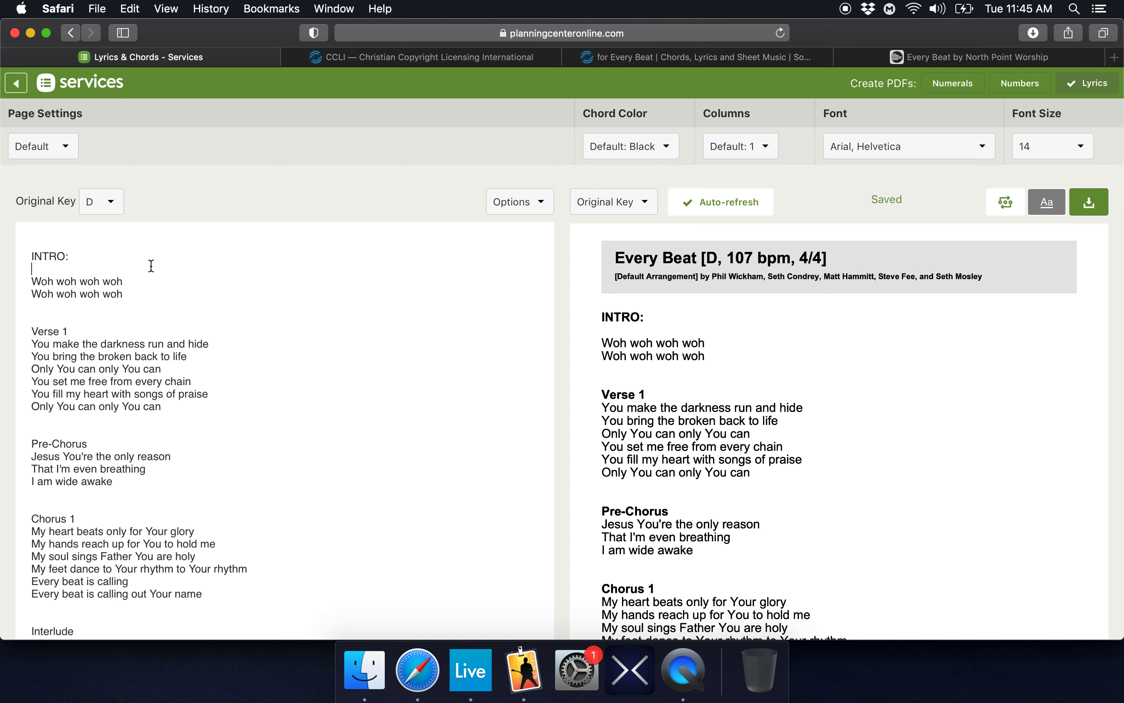
drag(138, 293, 2, 287)
key(BackSpace)
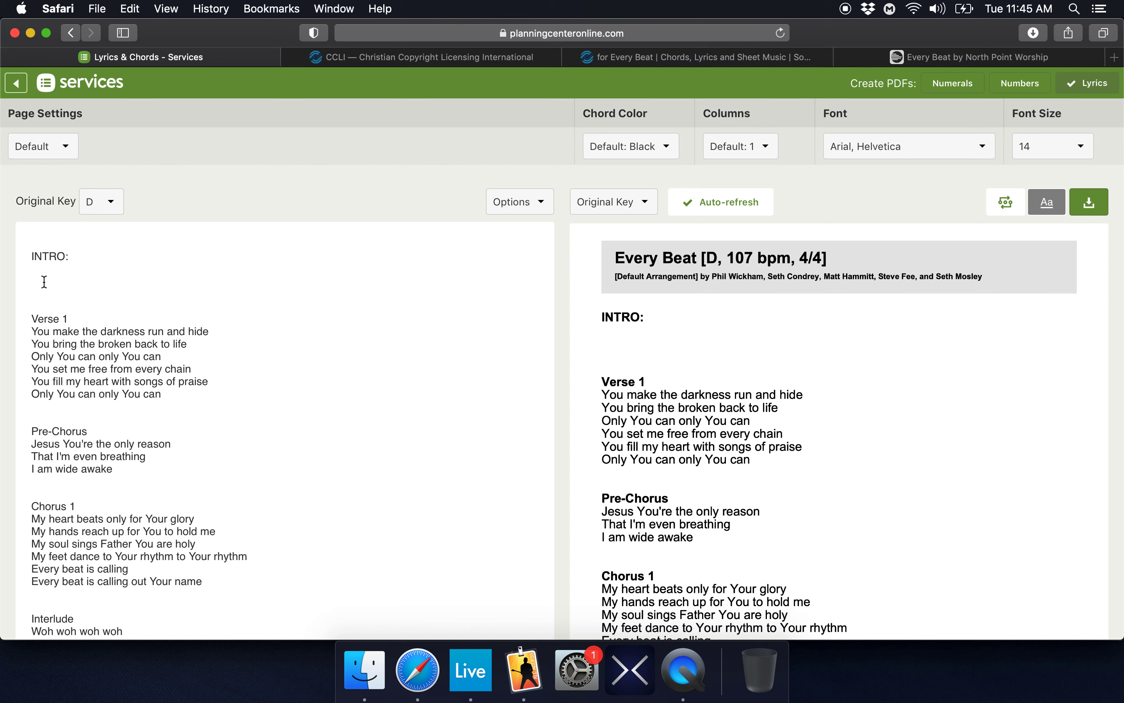
text(DRUMS IN 4 BARS)
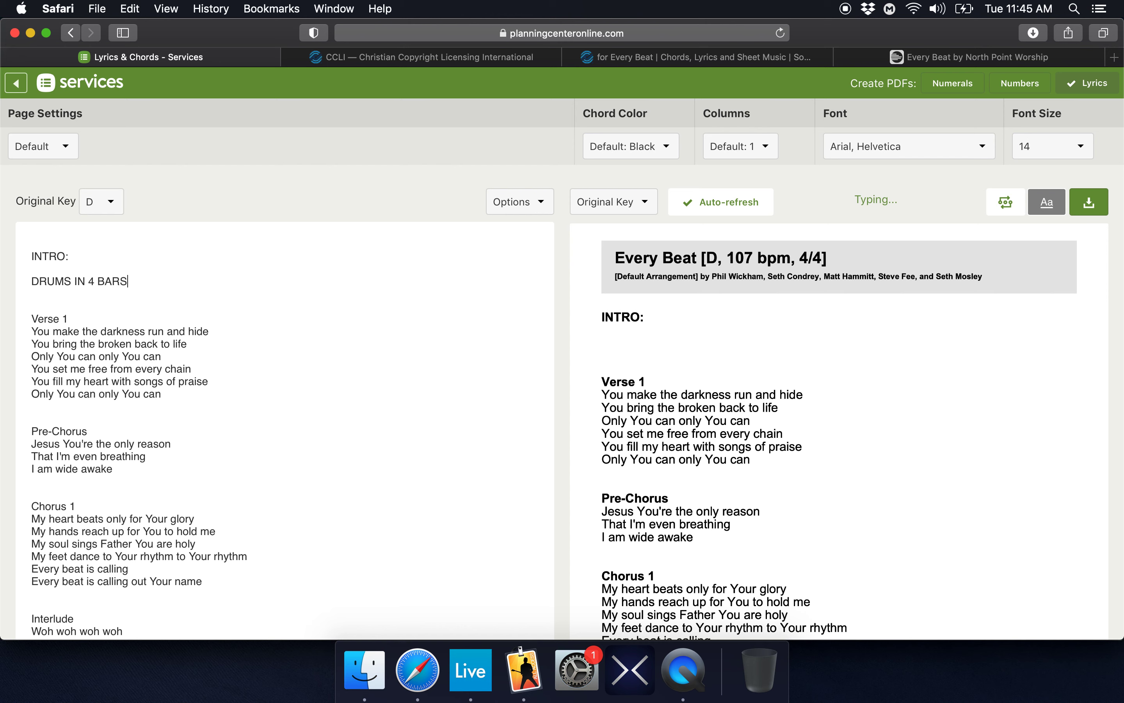
Add a four-bar chord line below the drum note, with G, Bm and D in the first three bars and the fourth empty
key(Return)
key(Return)
text(I)
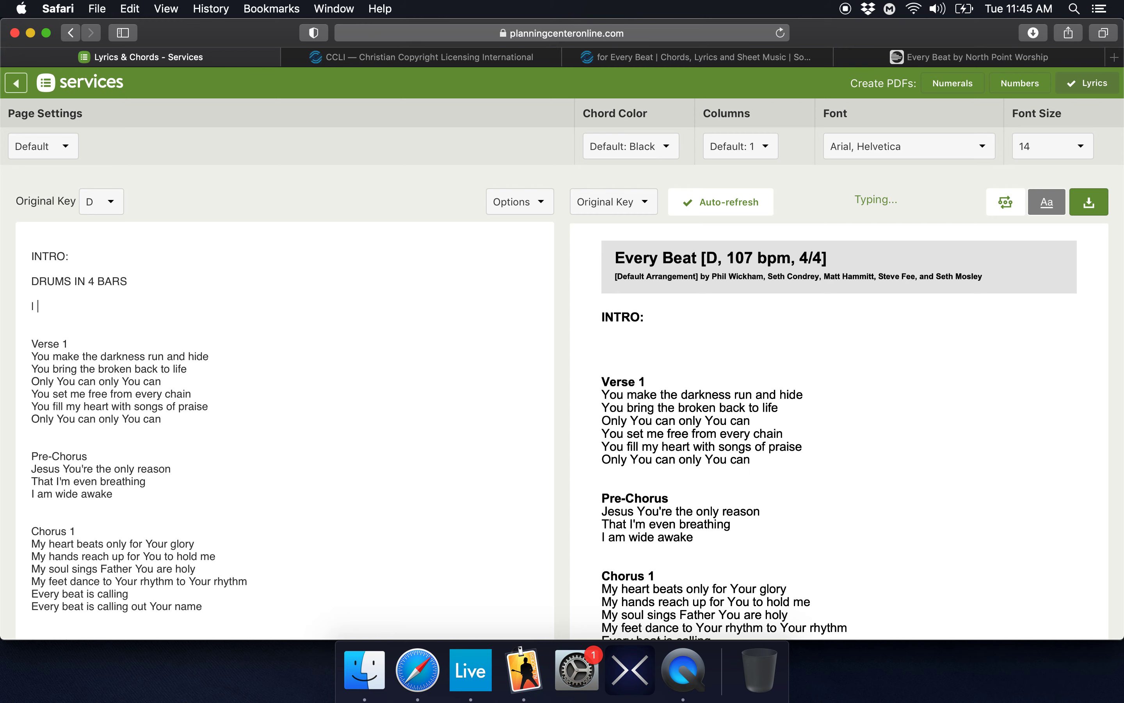
text( G.  )
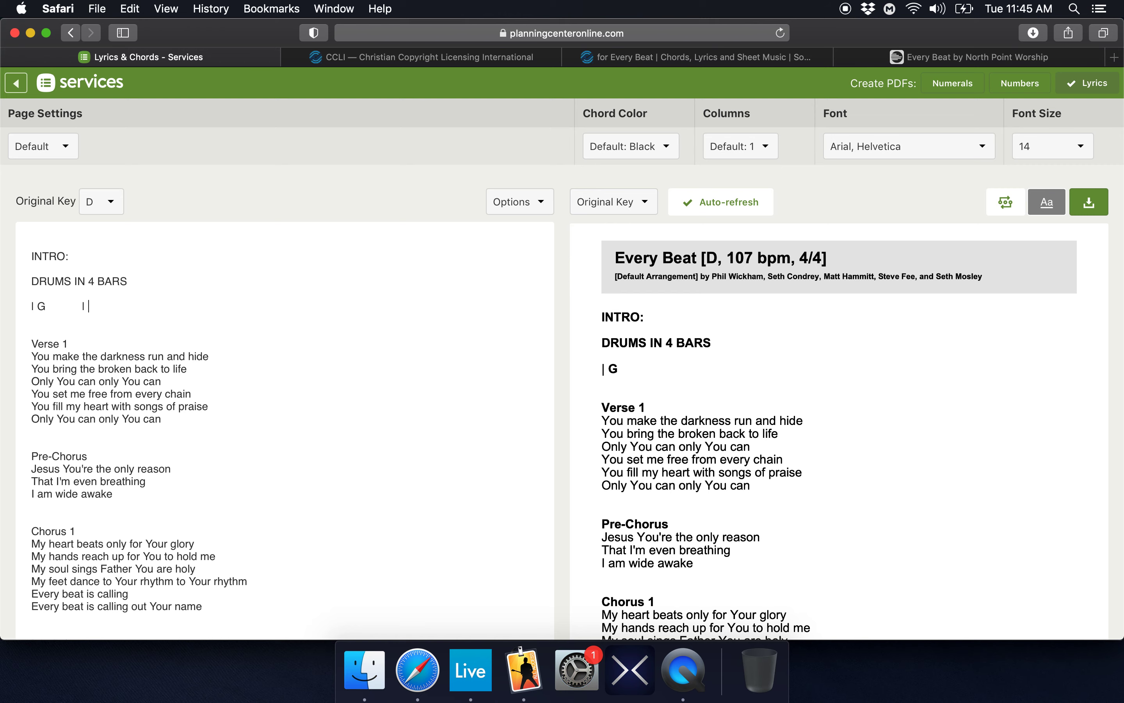
text(          | Bm.)
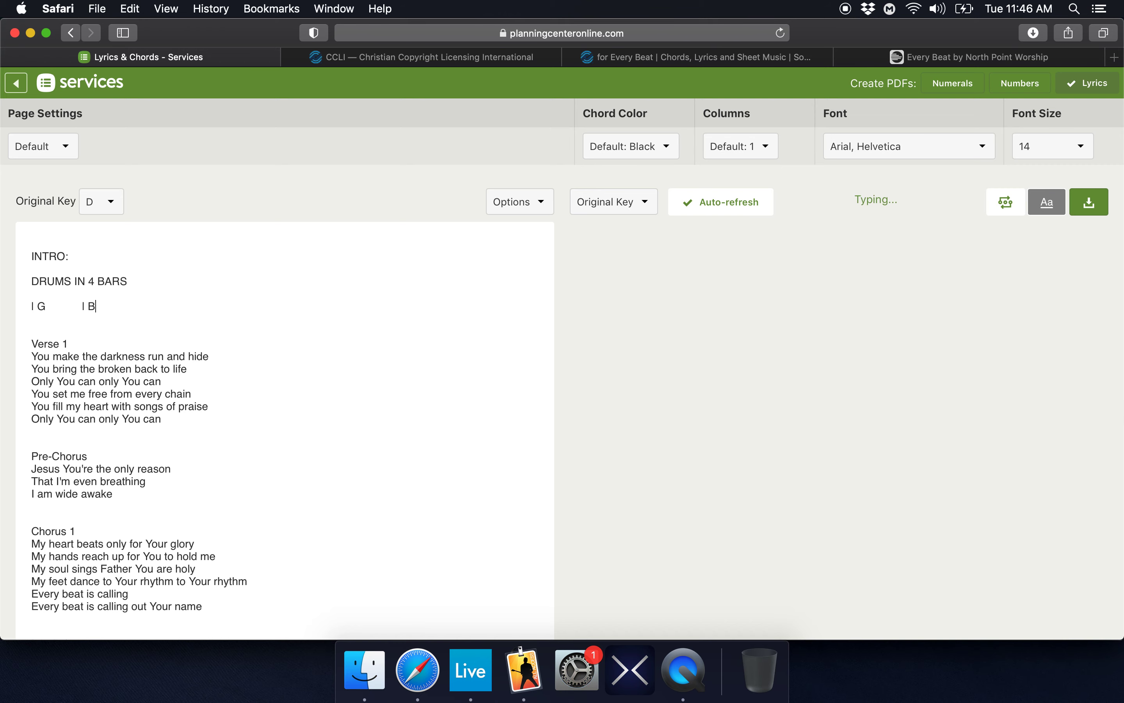
key(BackSpace)
key(BackSpace)
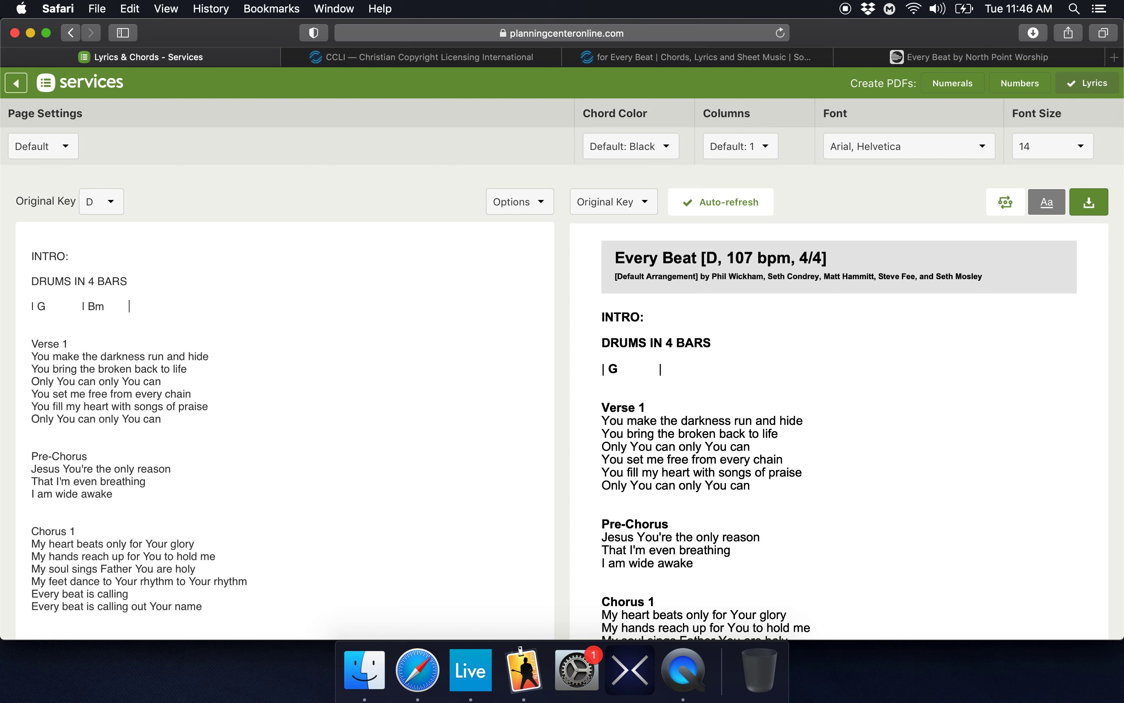
text(|.)
key(BackSpace)
key(BackSpace)
key(BackSpace)
text(D          |      )
text(    |)
Enclose the intro chord line in repeat signs, "||:" at the start and ":||" at the end
click(33, 307)
text(|:)
click(224, 305)
text(:)
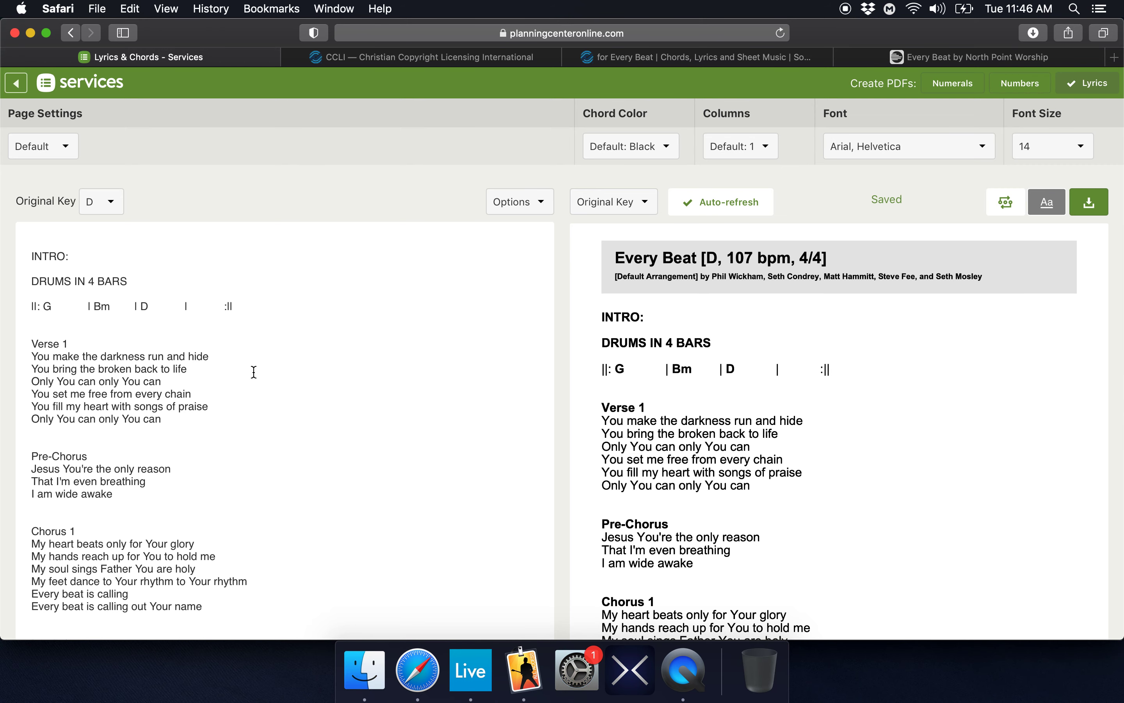
Change the first verse heading to "VERSE 1:" and add a D chord above its first lyric line, indenting that line
drag(76, 338, 14, 342)
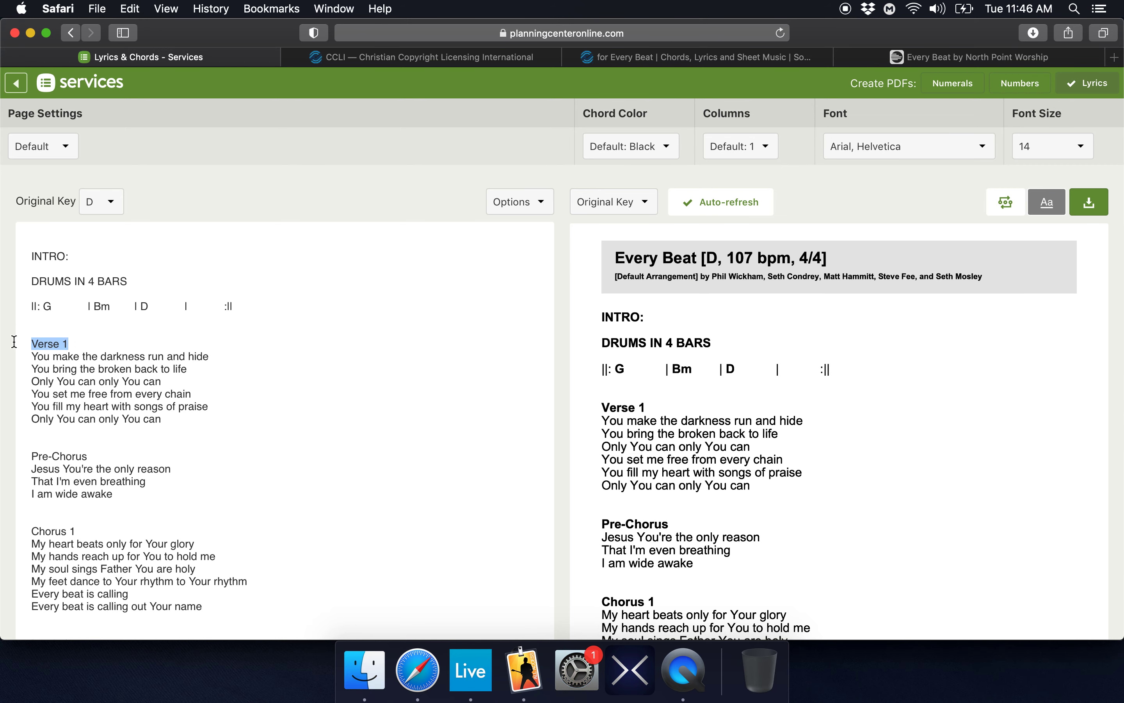
text(VERSE 1:)
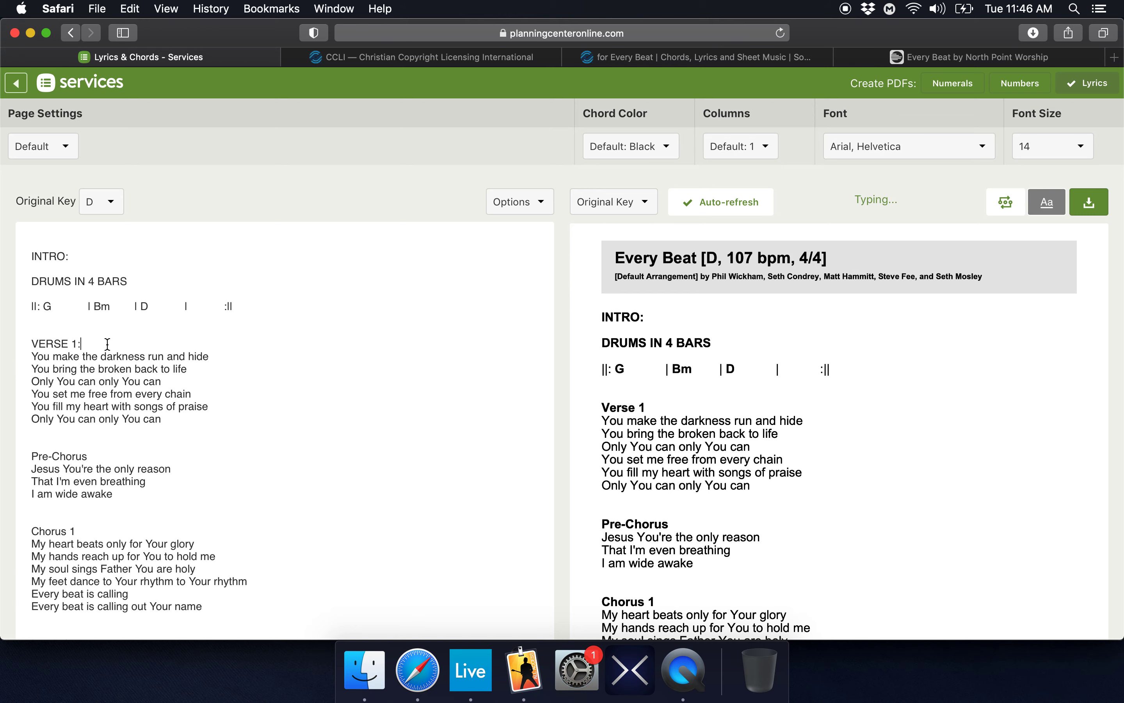
key(Return)
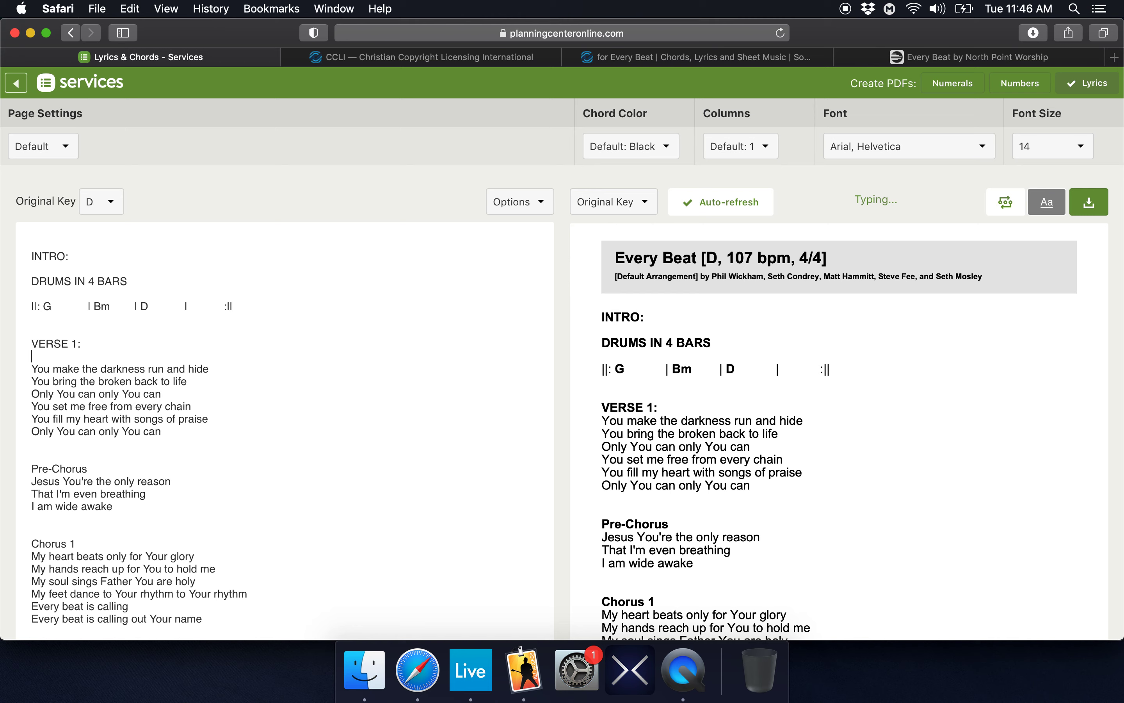
text(D)
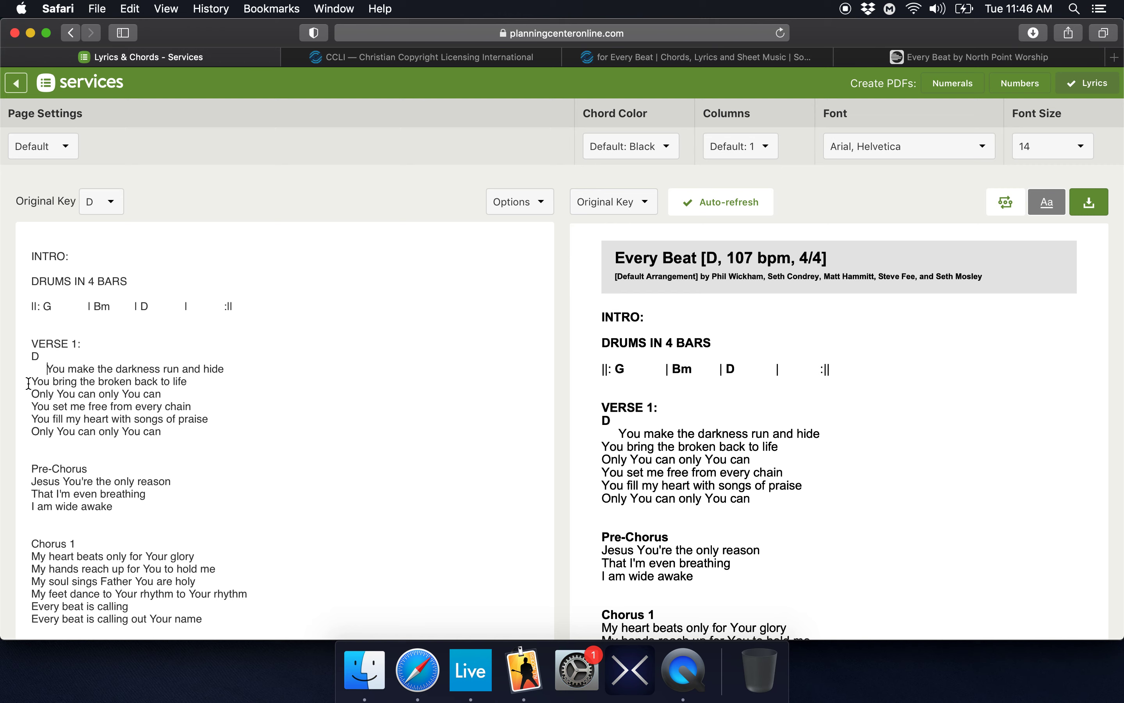
Add an A chord above "You bring the broken back to life" and indent that lyric line
key(Return)
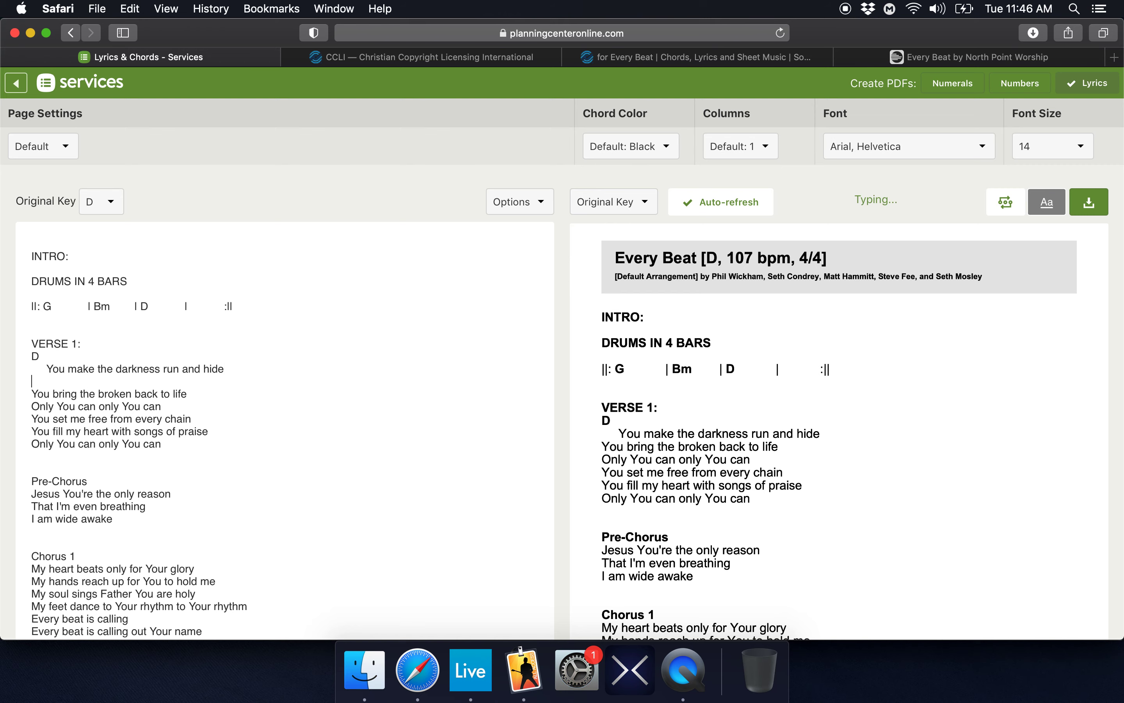
text(A)
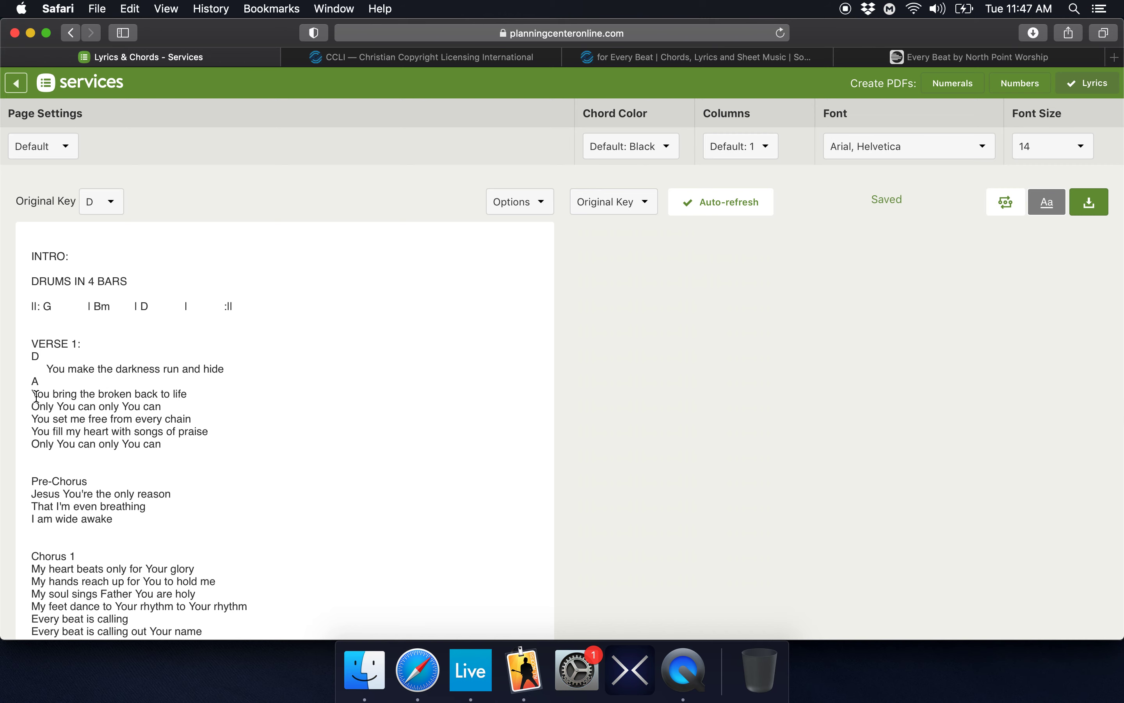
click(35, 396)
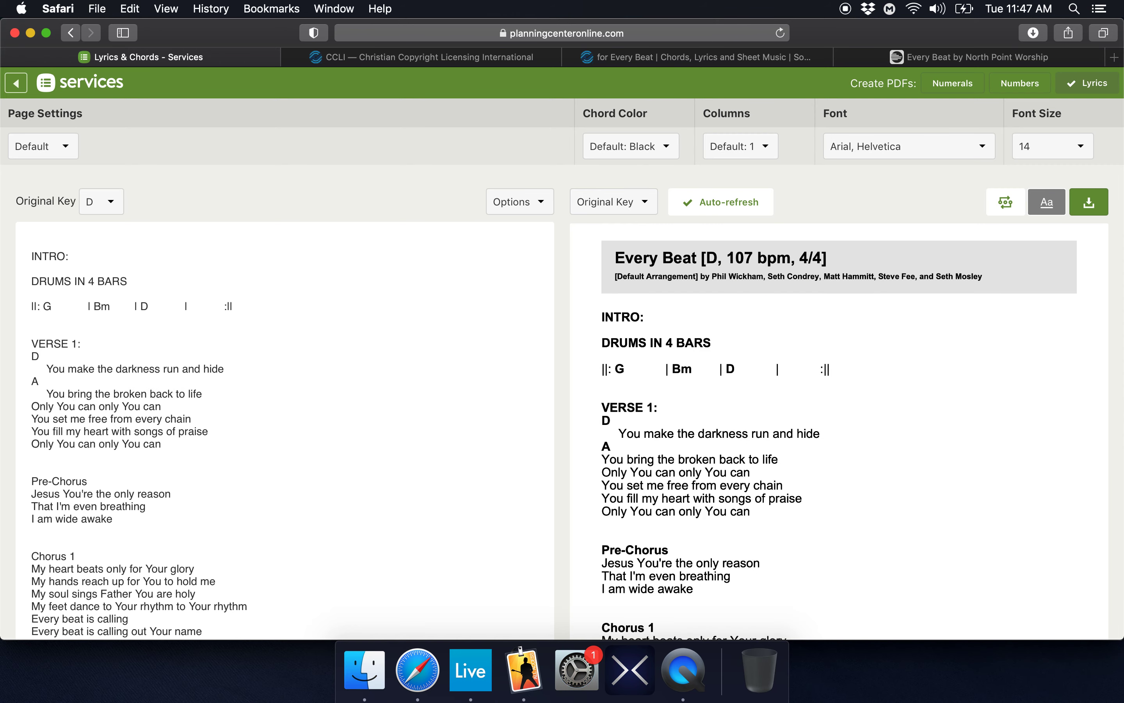
Add Bm and G chords above Verse 1's first "Only You can only You can" and indent that lyric line
click(216, 395)
key(Return)
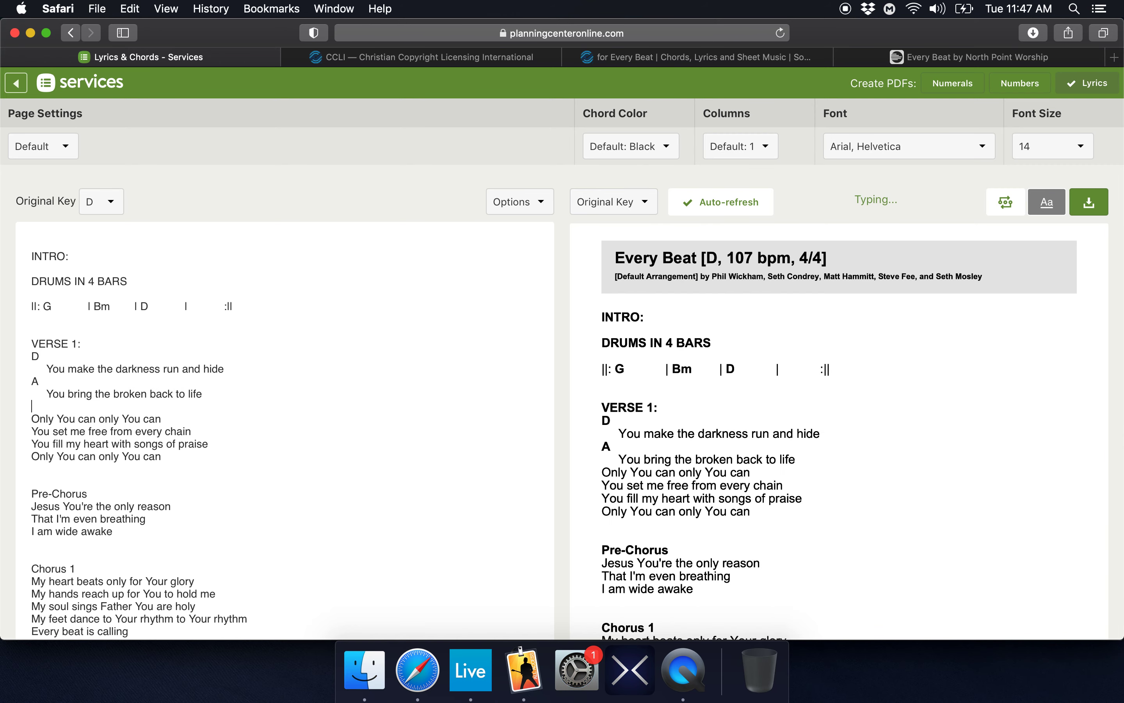
text(BM)
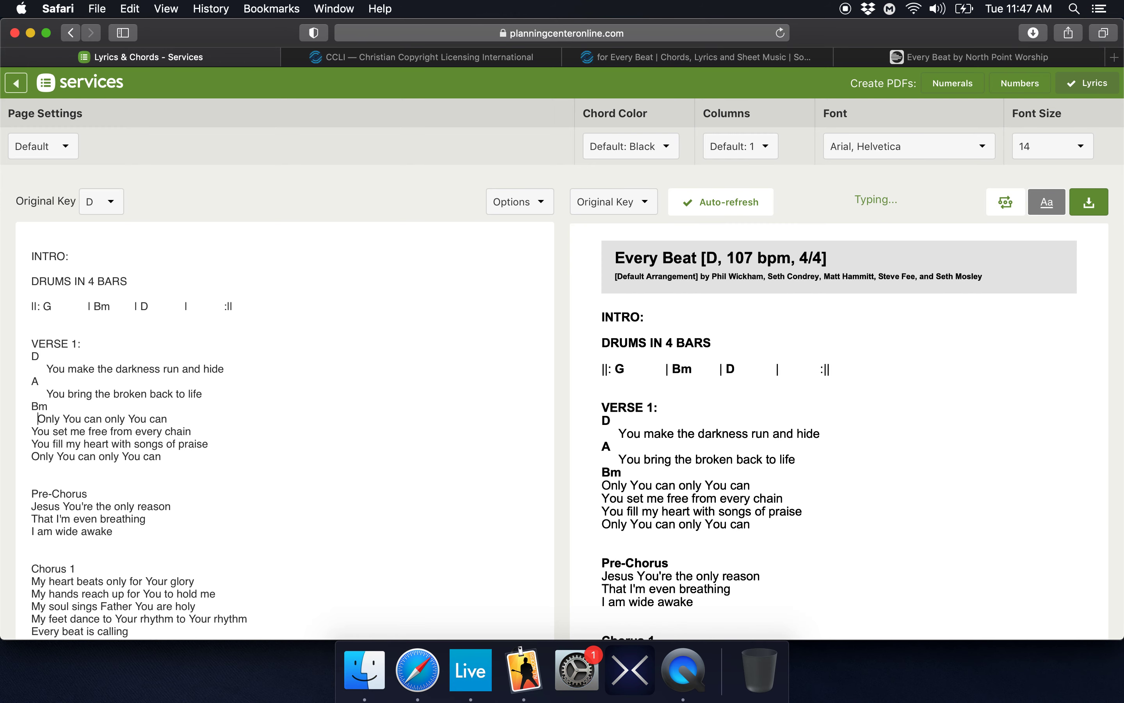
click(85, 406)
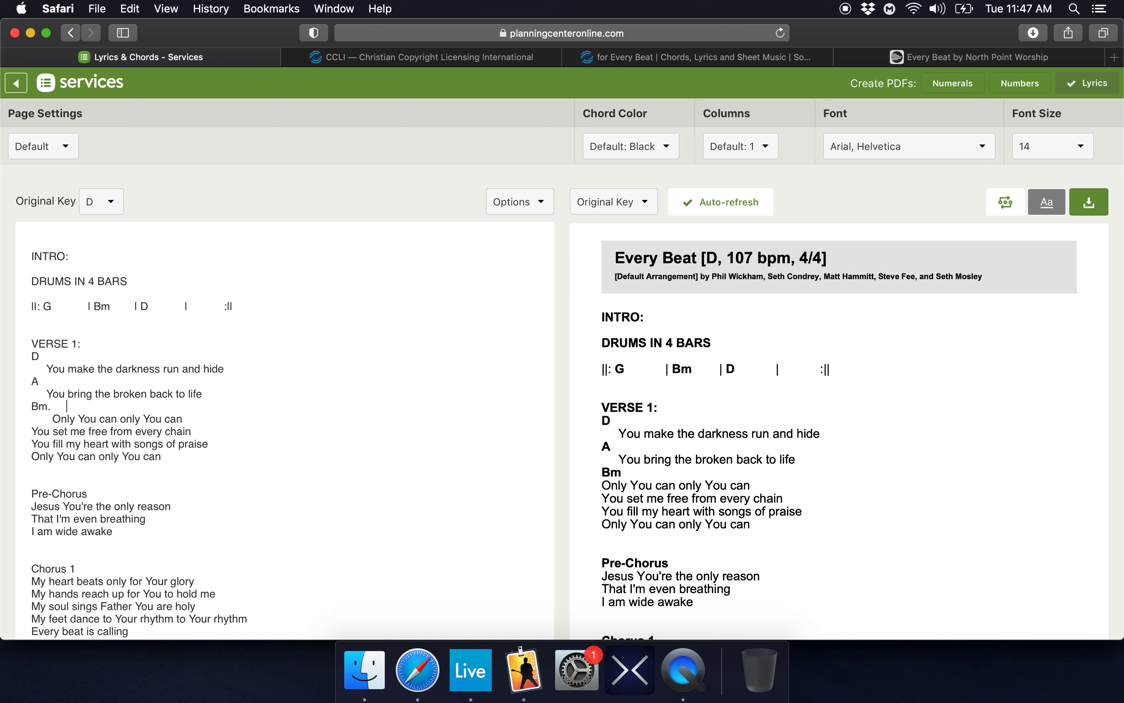
key(BackSpace)
key(BackSpace)
key(BackSpace)
key(BackSpace)
text(. )
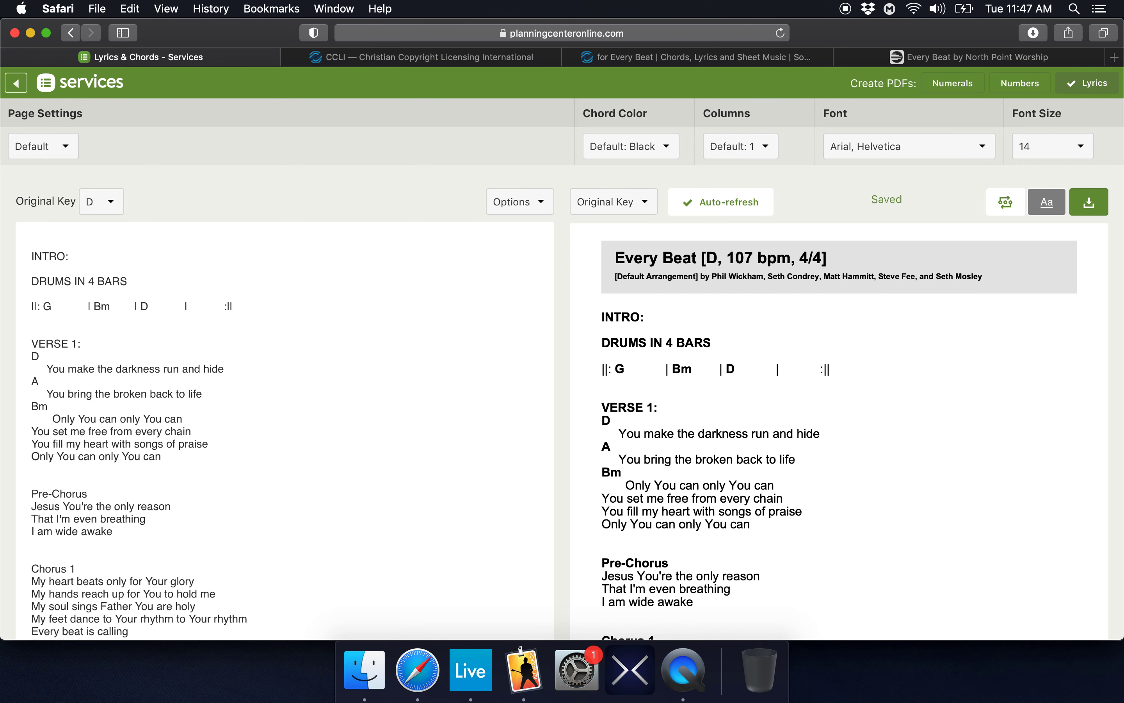
text(                     G)
Add a D chord above "You set me free from every chain" and an A chord above "You fill my heart with songs of praise", indenting both lyric lines
click(197, 421)
key(Return)
text(D)
click(30, 444)
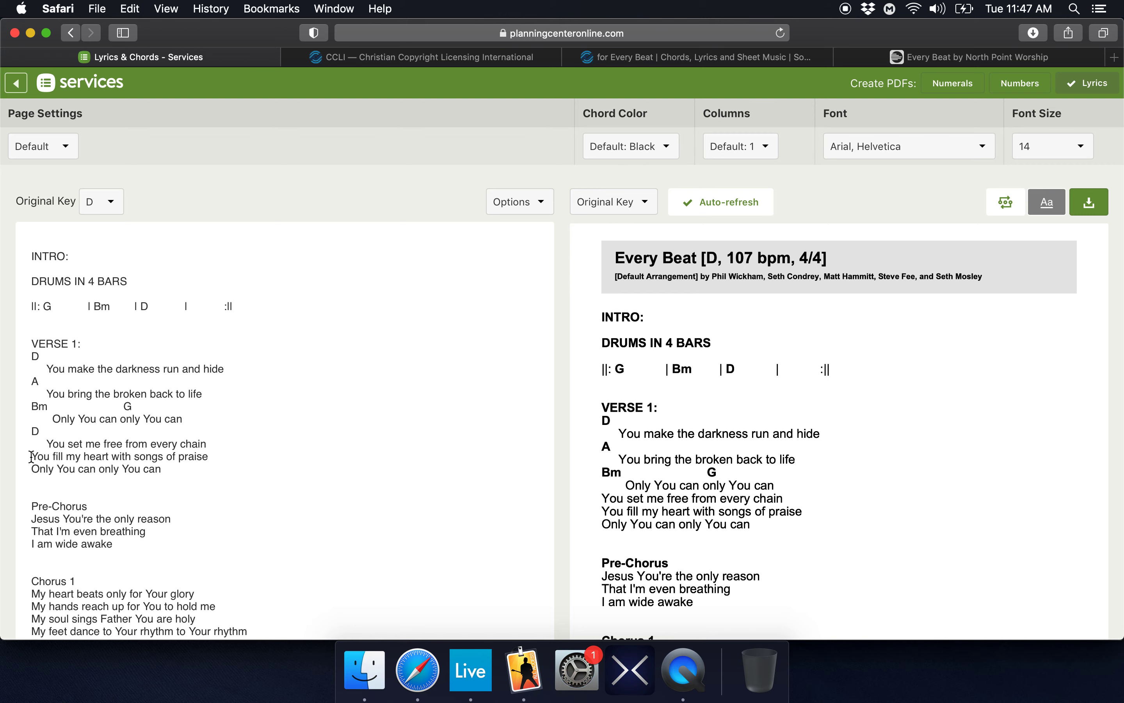
click(244, 444)
key(Return)
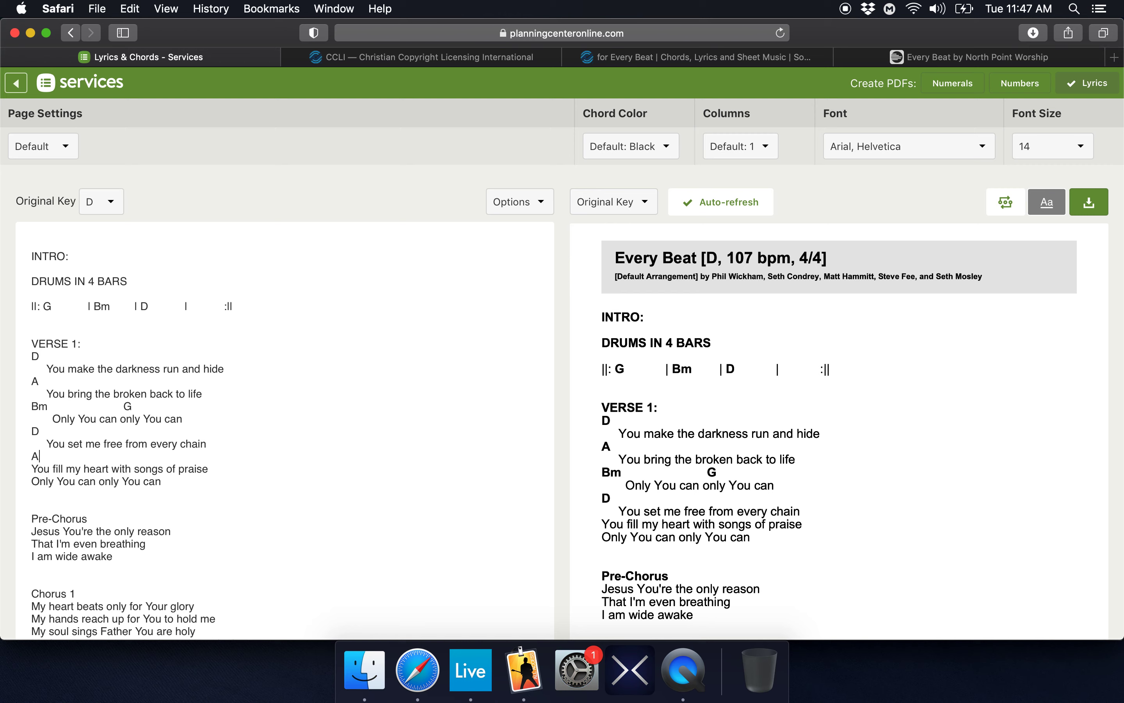
click(33, 471)
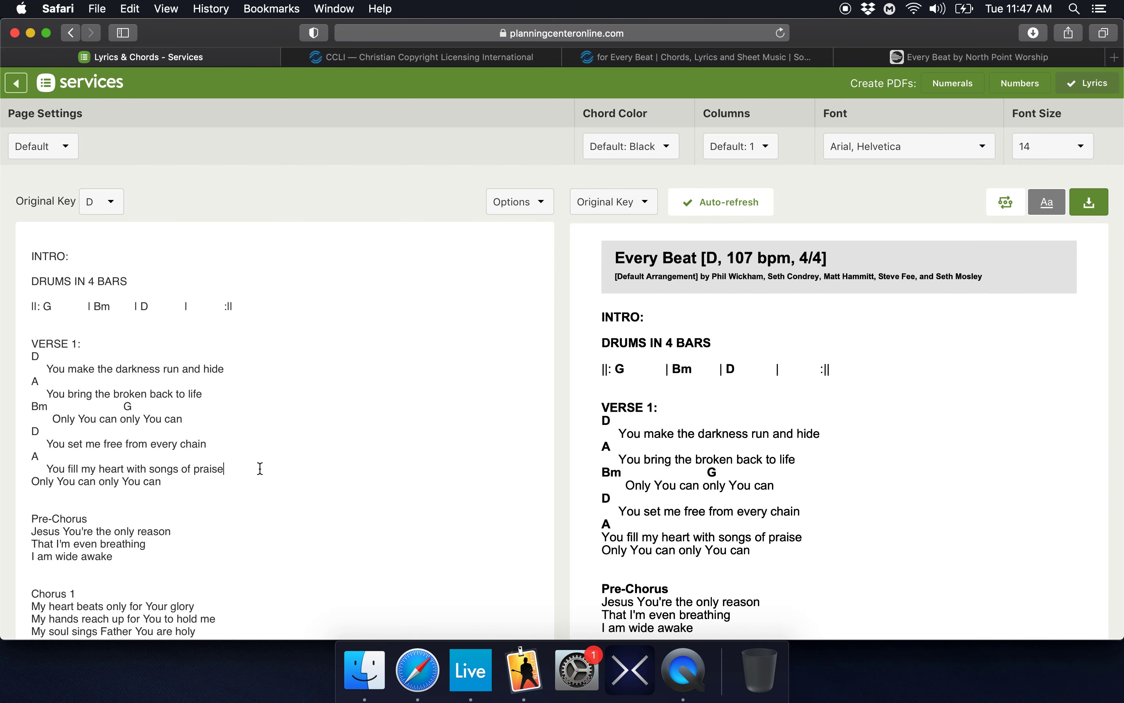
Replace Verse 1's last "Only You can only You can" with a copy of the earlier Bm and G chord line and its indented lyric
key(Return)
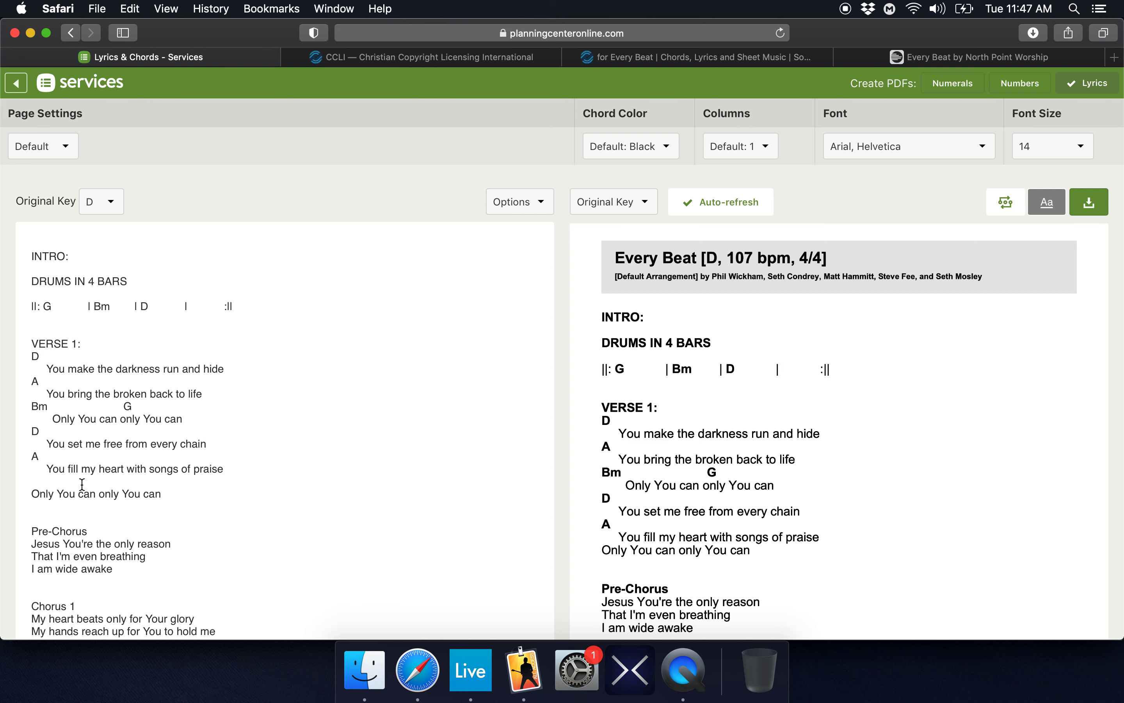
text(Bm)
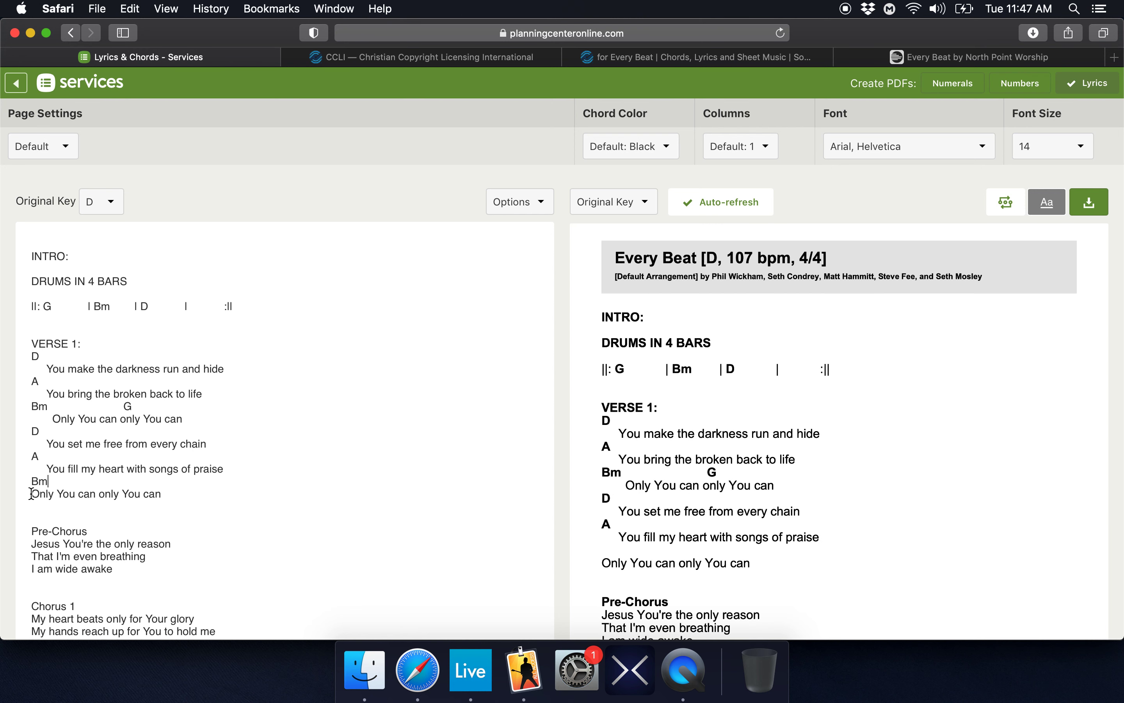
drag(189, 419, 9, 410)
key(super+c)
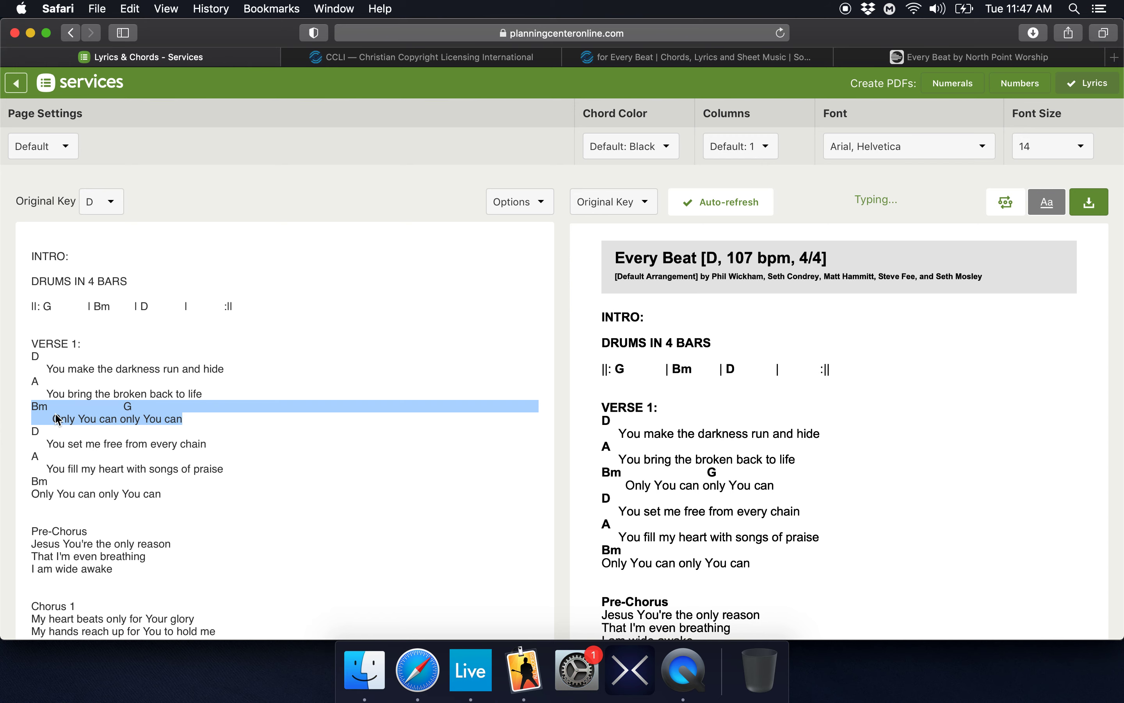
drag(176, 499, 3, 484)
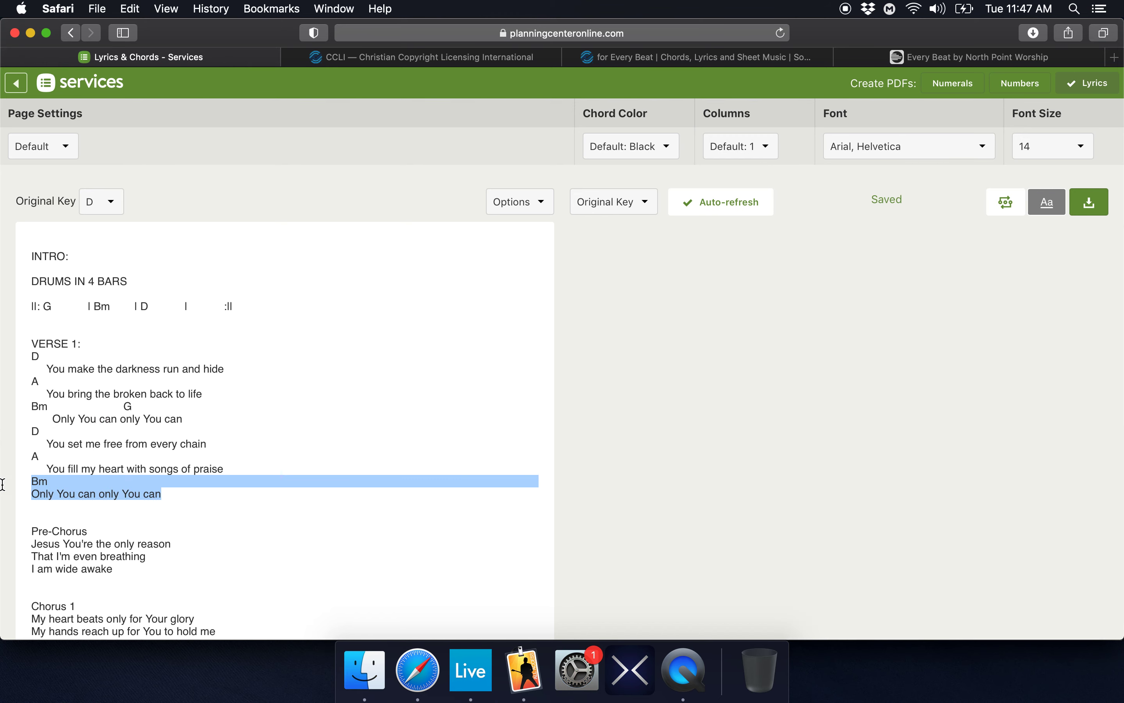
key(super+v)
Replace the G chord above Verse 1's last lyric line with "N.C." and shift it slightly back toward the Bm
click(132, 481)
key(BackSpace)
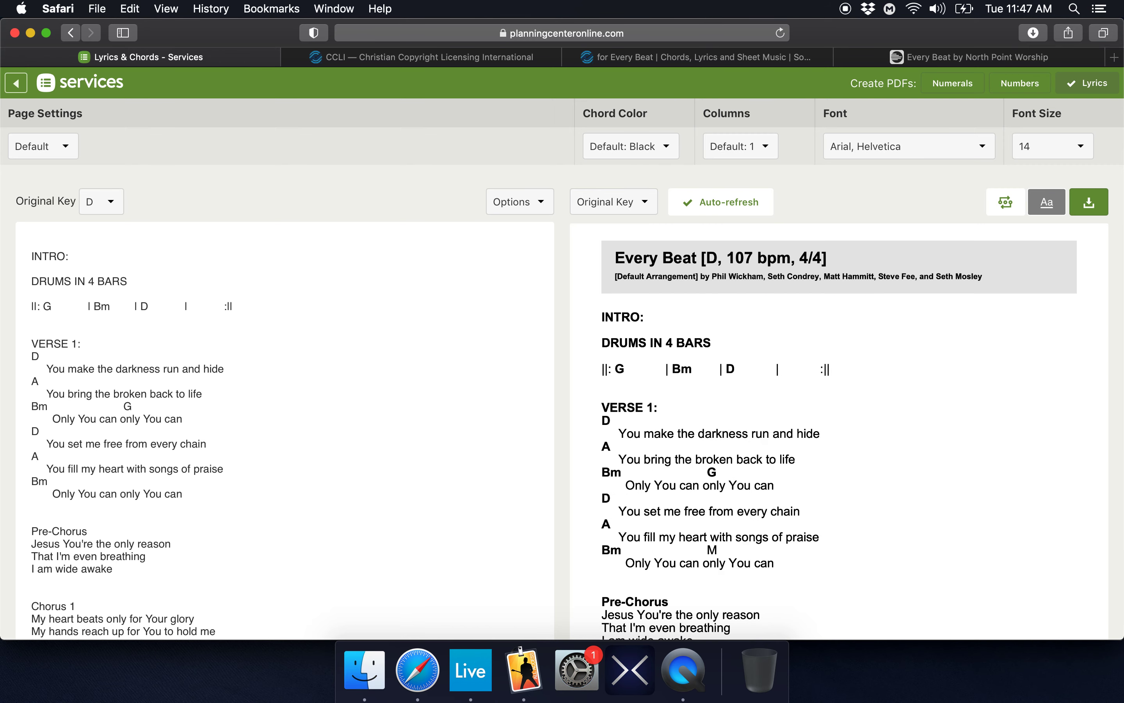
text(N.C)
click(123, 483)
key(BackSpace)
key(BackSpace)
Examine how the song's sections are laid out across the pages of the chart preview
scroll(890, 417, down, 4)
scroll(891, 419, down, 15)
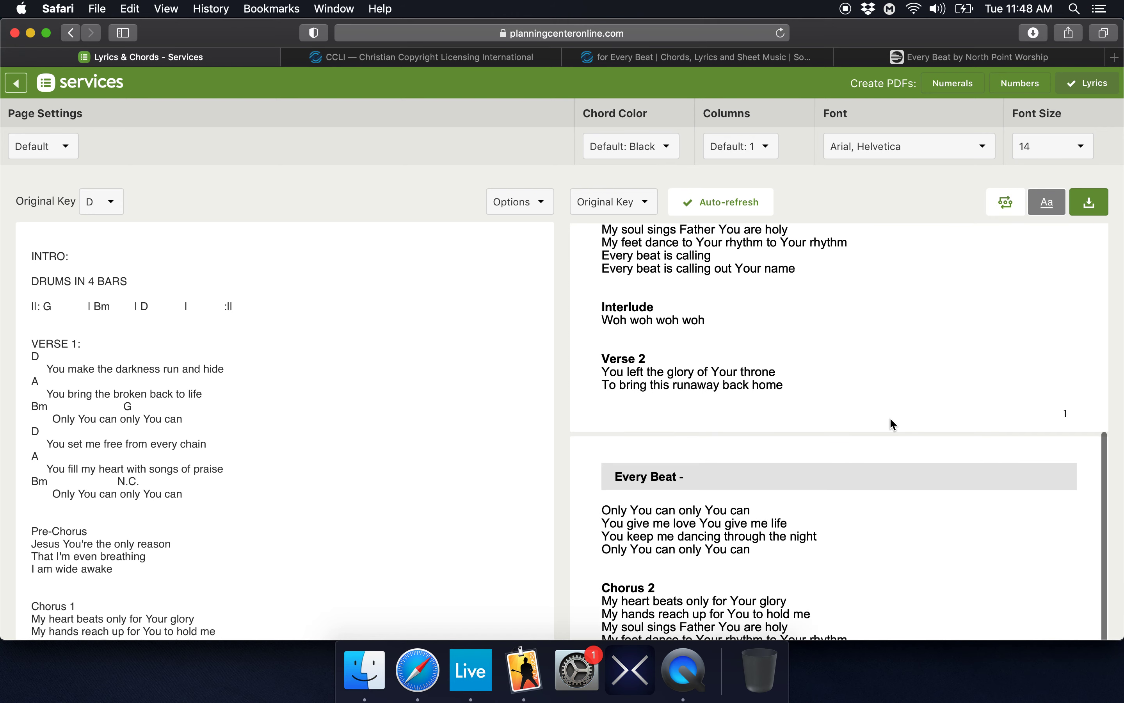
scroll(890, 419, up, 18)
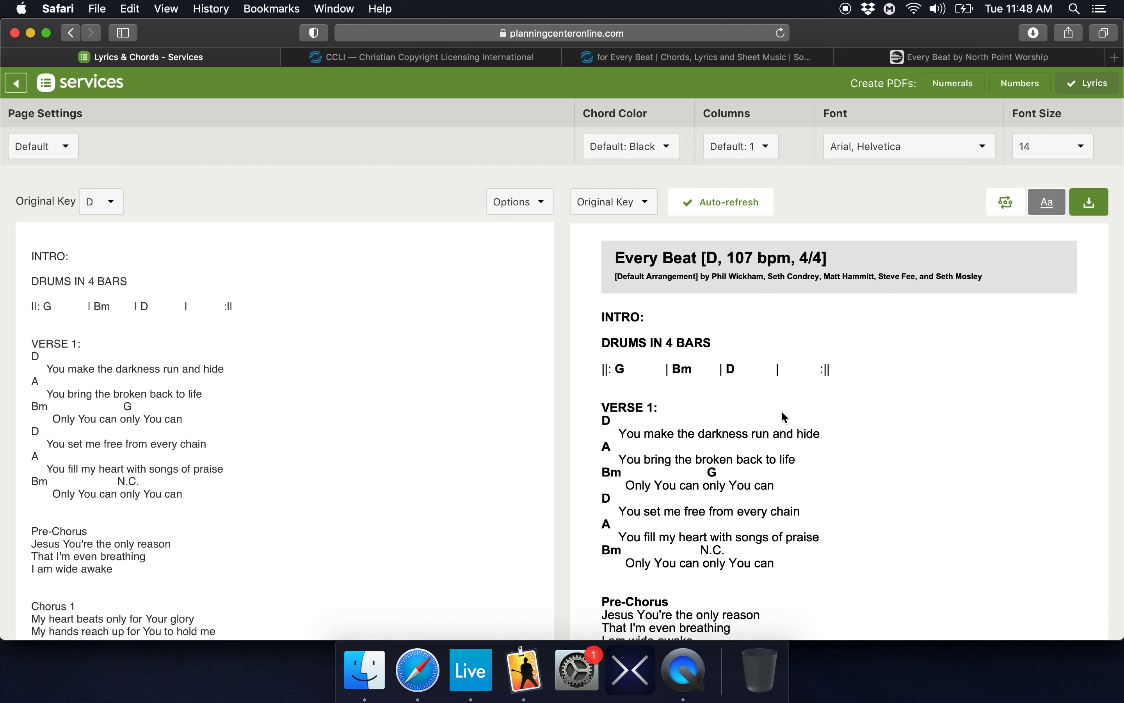
scroll(784, 417, down, 5)
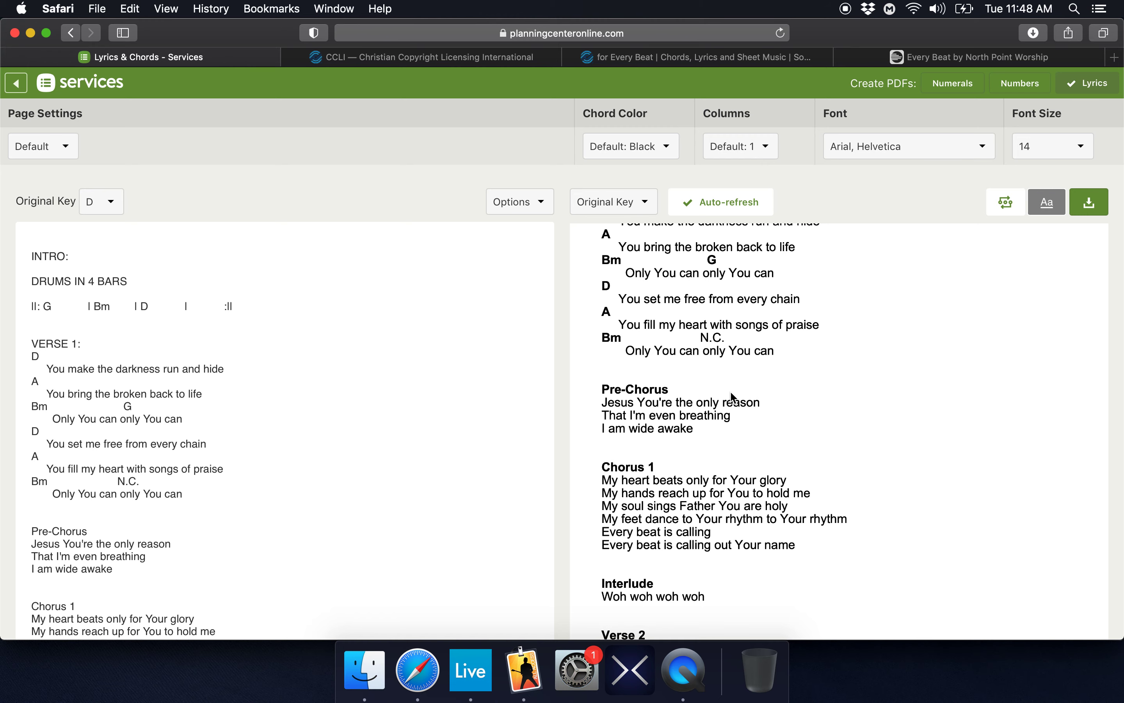
scroll(731, 395, down, 2)
scroll(730, 392, up, 7)
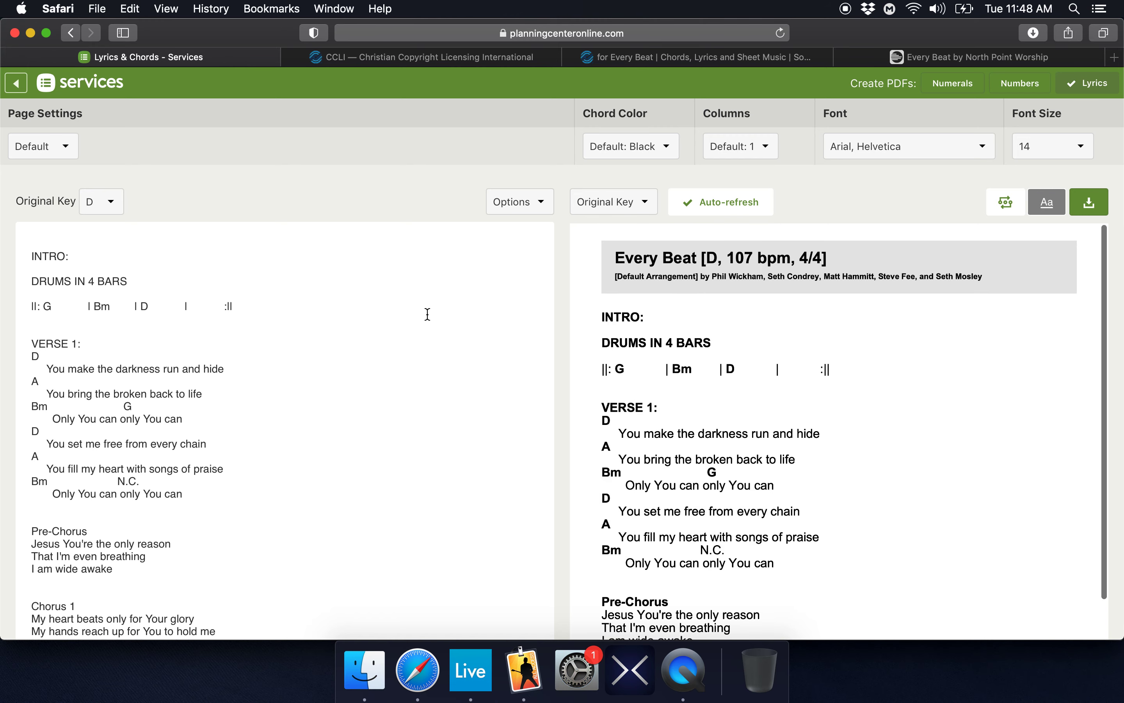
Add a test line "Em - manuel" below Verse 1 and put a quotation mark in front of it
click(311, 493)
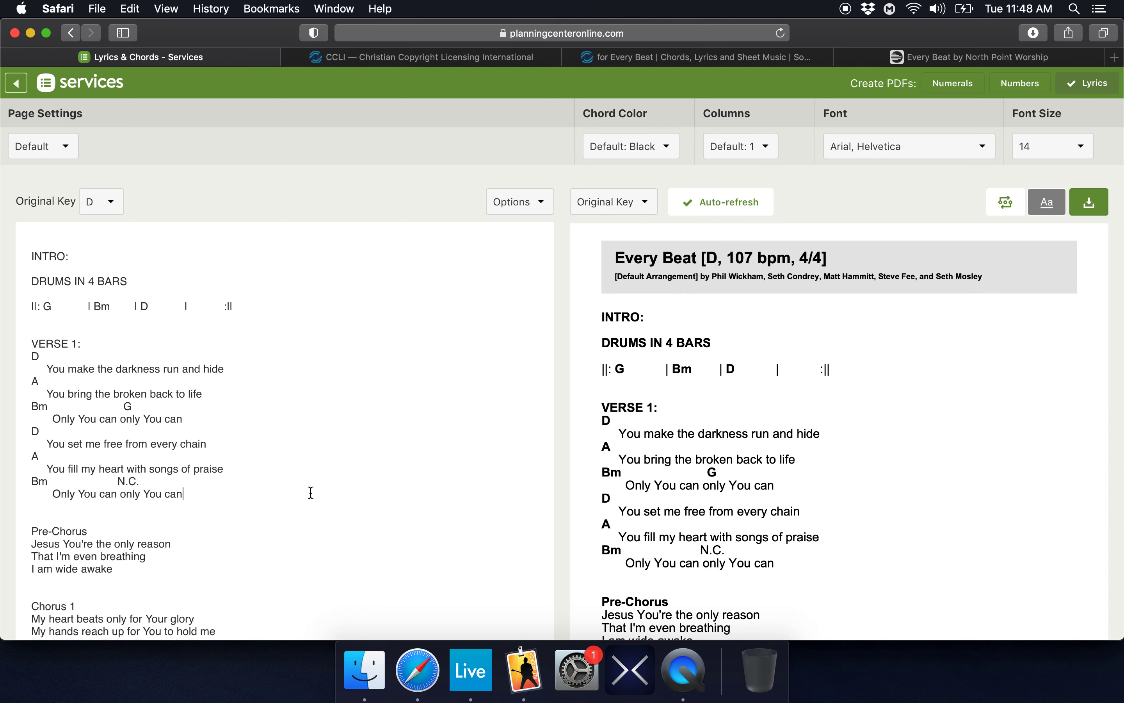
key(Return)
key(Return)
text(EMM)
key(BackSpace)
key(BackSpace)
text(MM)
text(manuel)
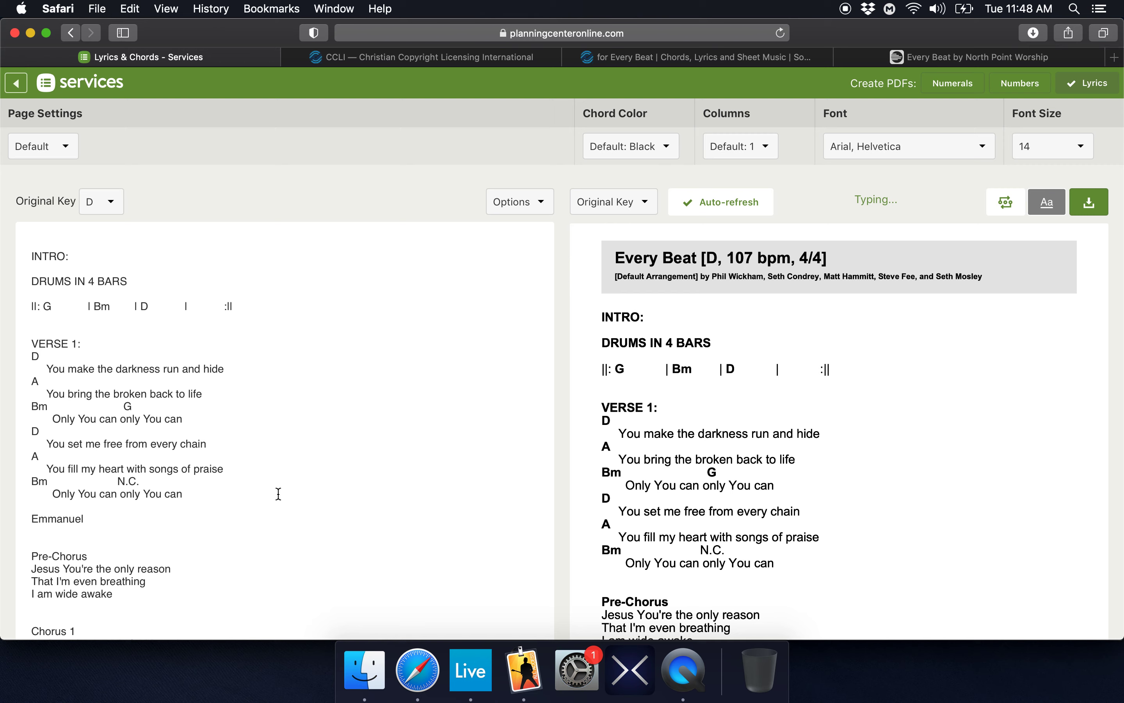
click(48, 520)
text(-)
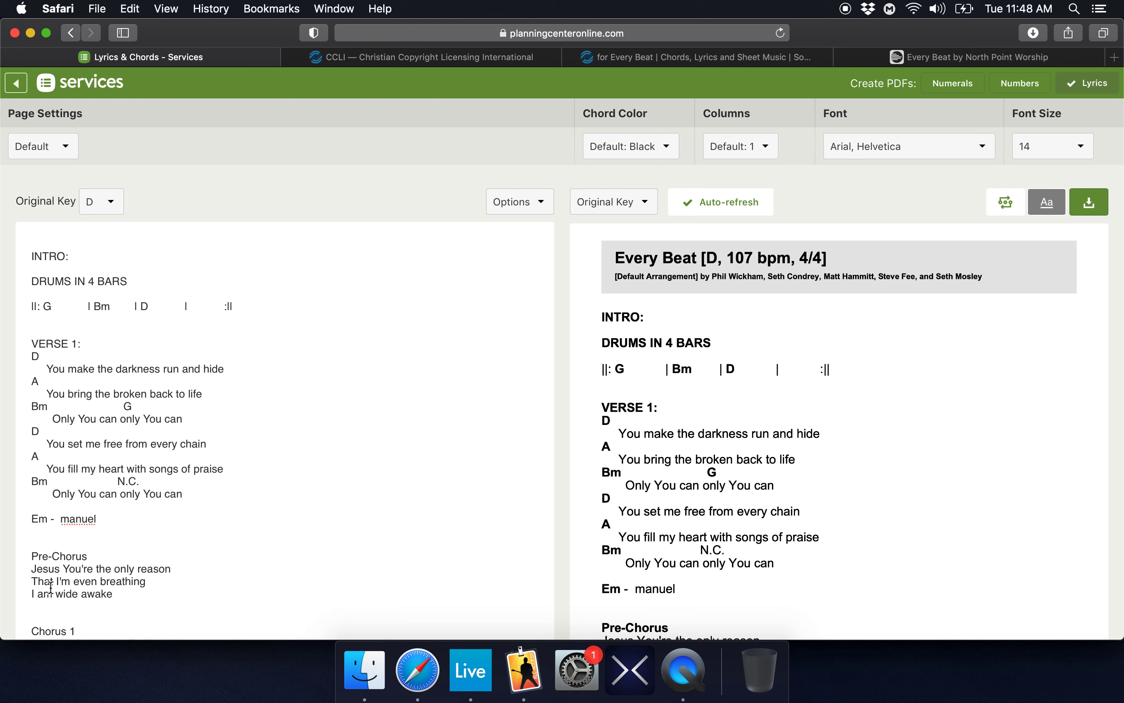
key(super+Left)
text(")
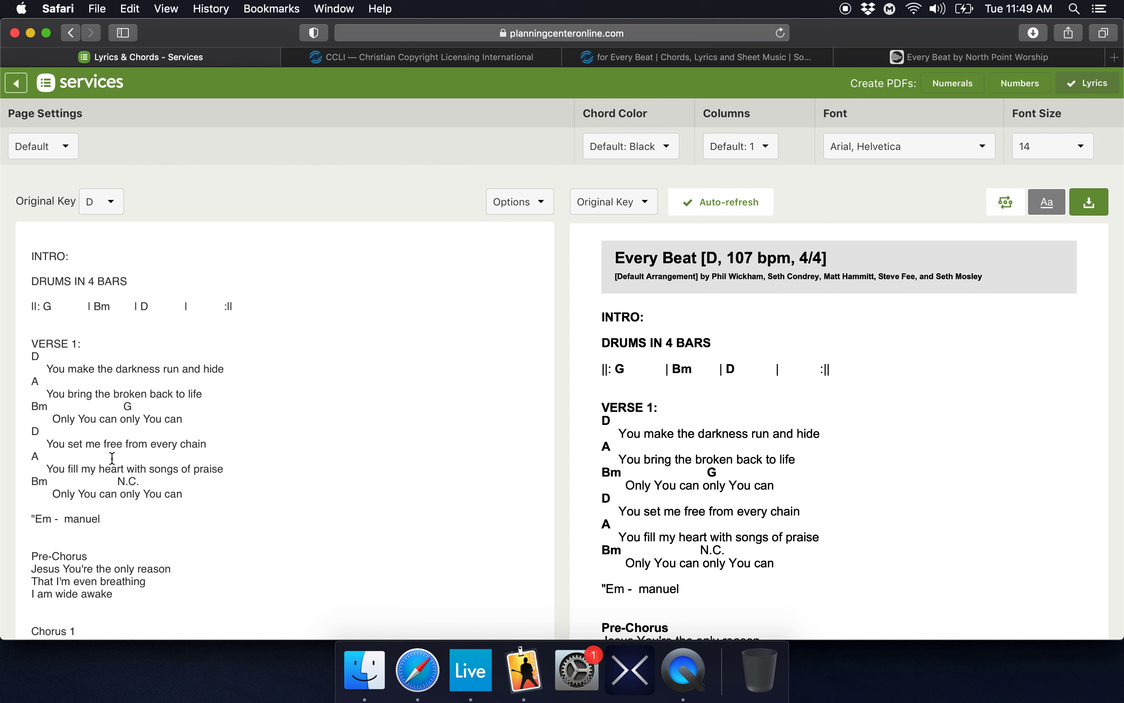
Nudge the "N.C." marking one space further along its chord line and delete the "Em - manuel" test text
click(116, 483)
drag(110, 521, 30, 519)
key(BackSpace)
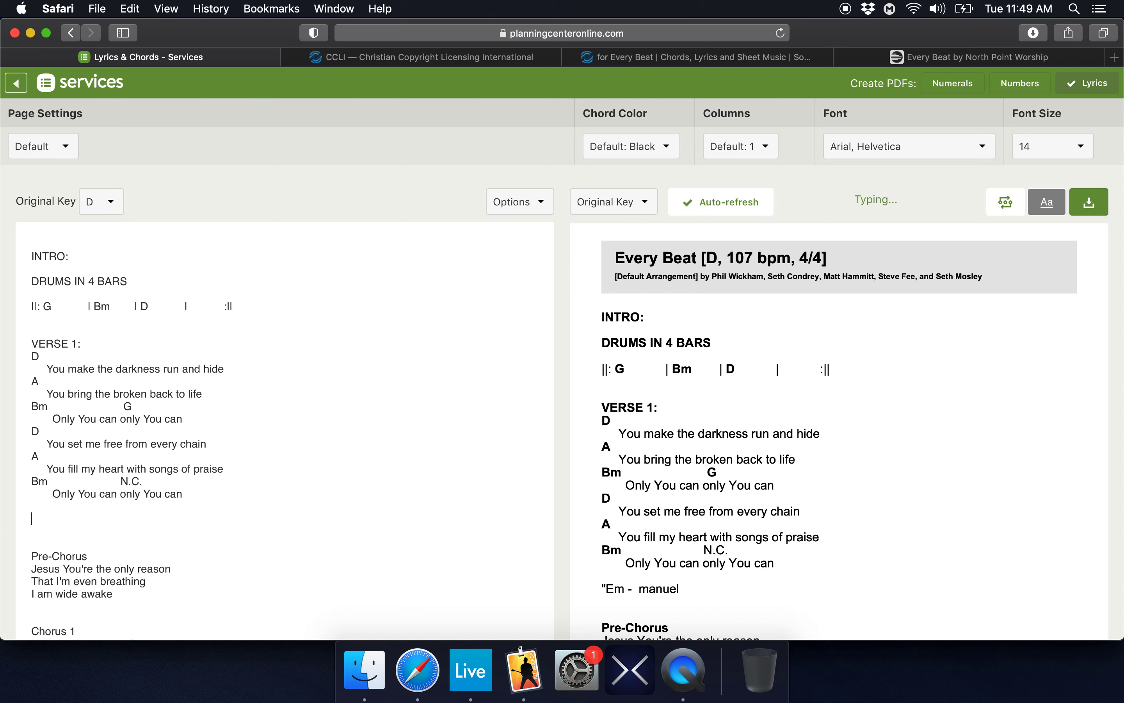
Check where Verse 2 breaks across pages in the preview and add two blank lines above the Pre-Chorus heading
scroll(394, 371, down, 3)
scroll(392, 379, up, 3)
scroll(470, 359, down, 5)
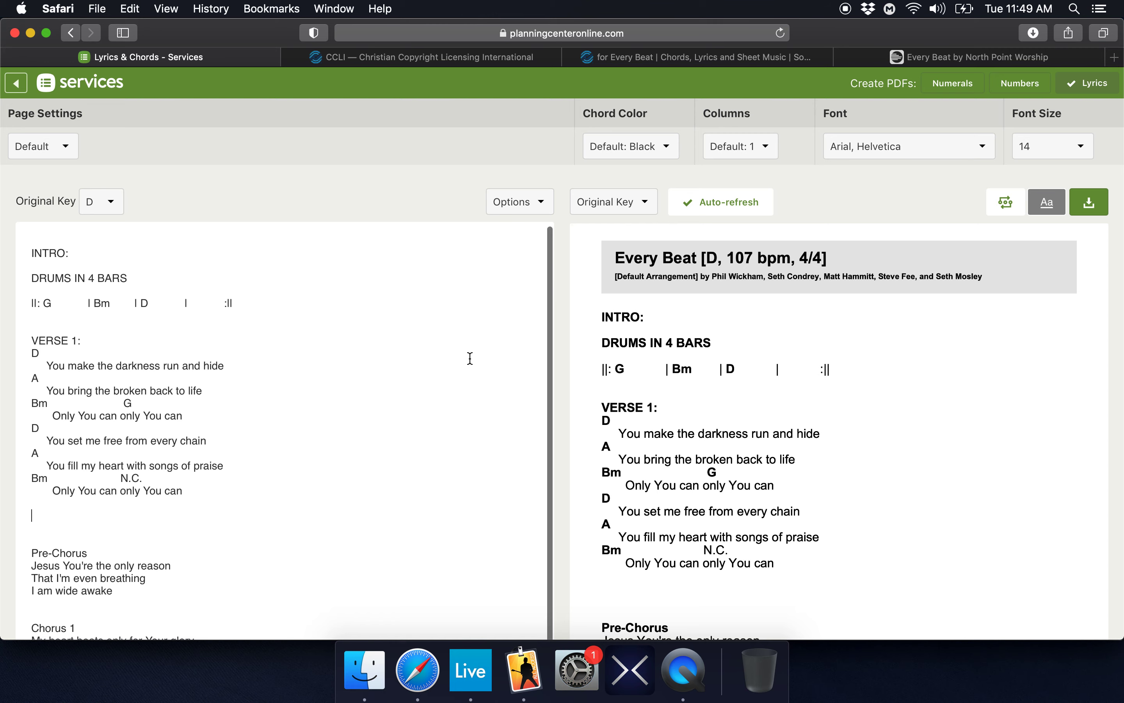
scroll(469, 357, down, 2)
scroll(535, 364, up, 2)
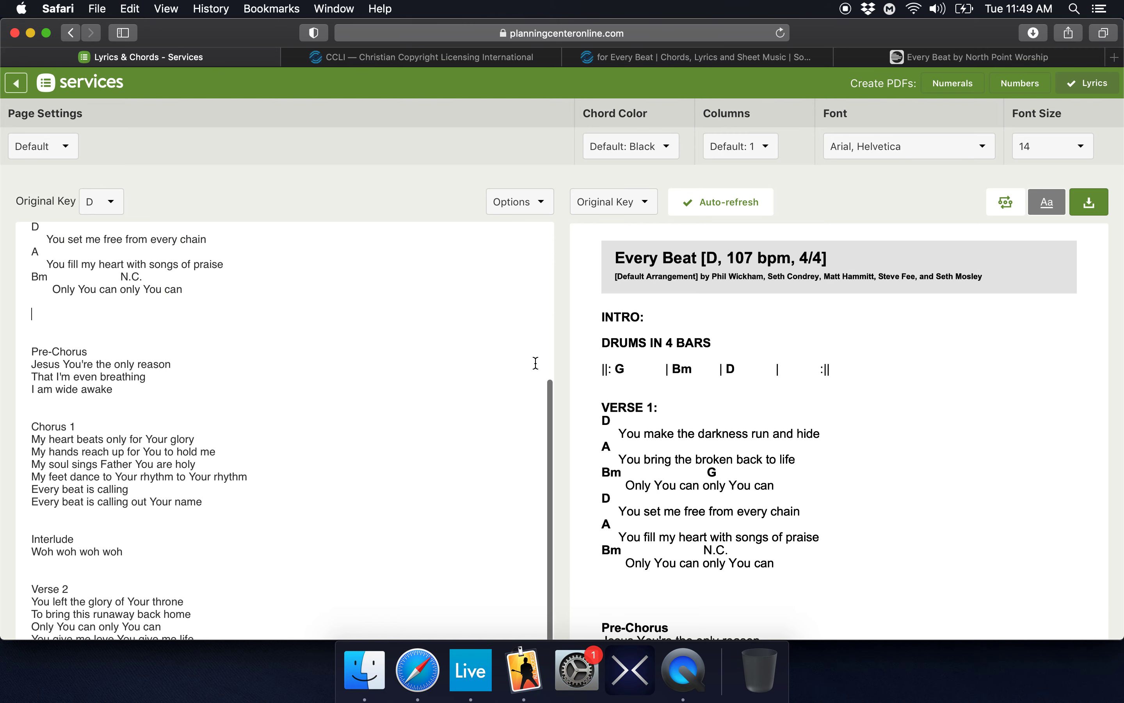
scroll(863, 430, down, 10)
scroll(862, 424, up, 3)
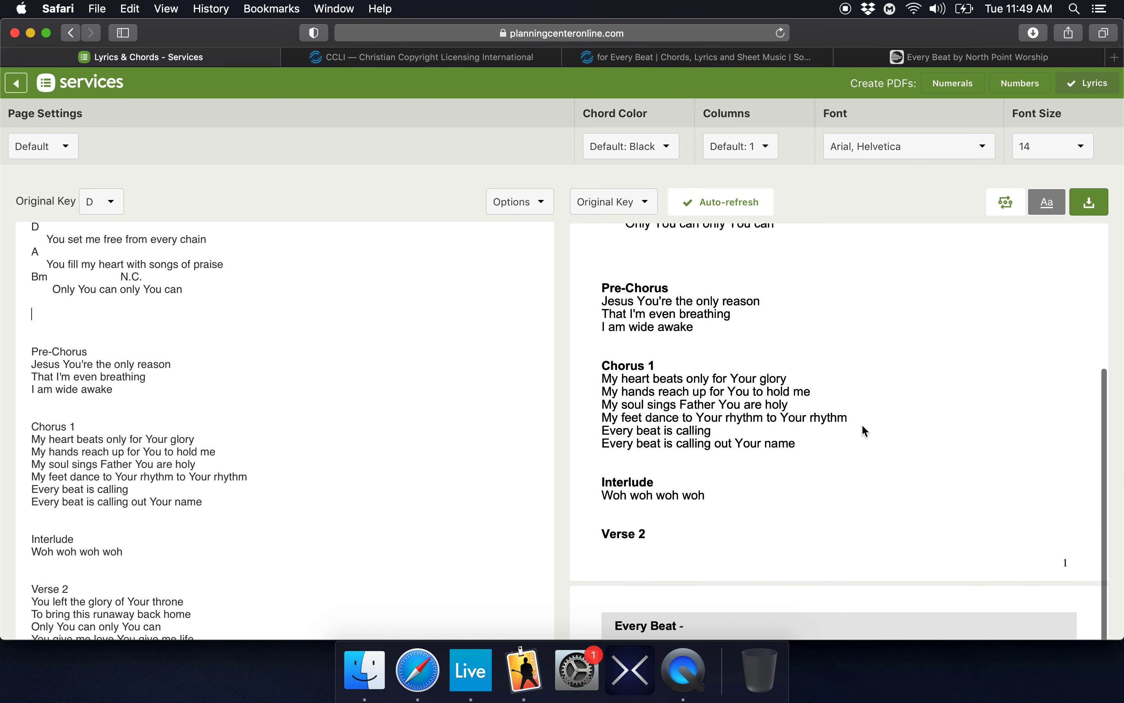
scroll(862, 424, down, 1)
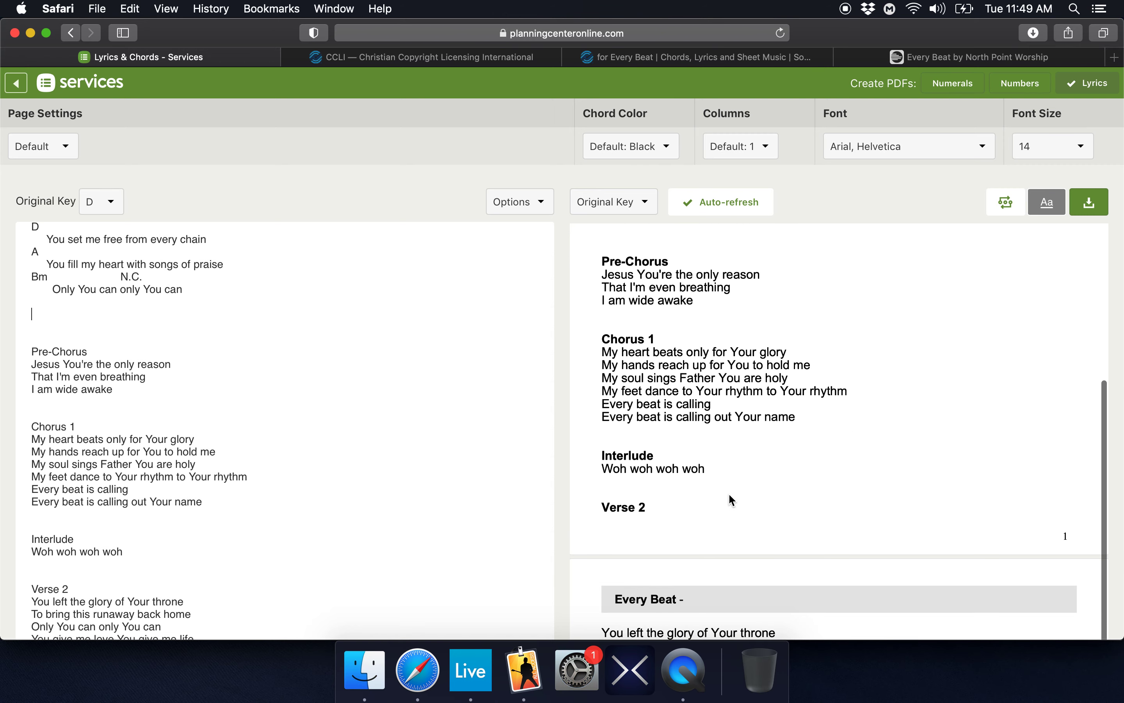
scroll(735, 478, down, 1)
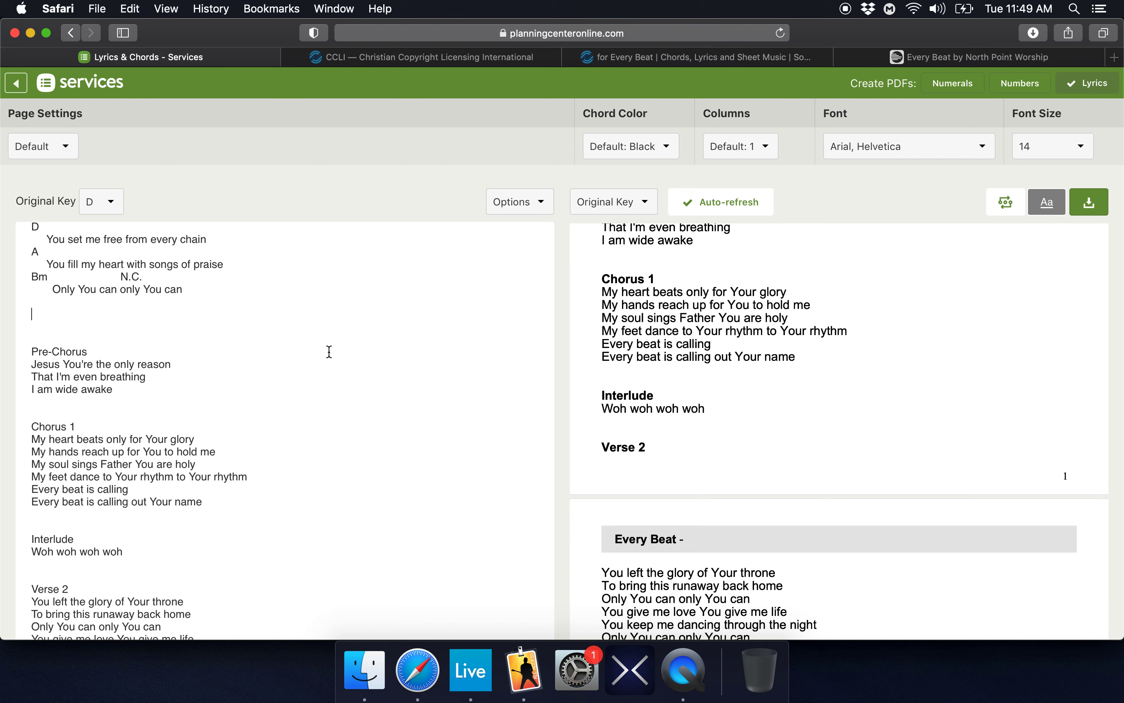
scroll(255, 337, up, 1)
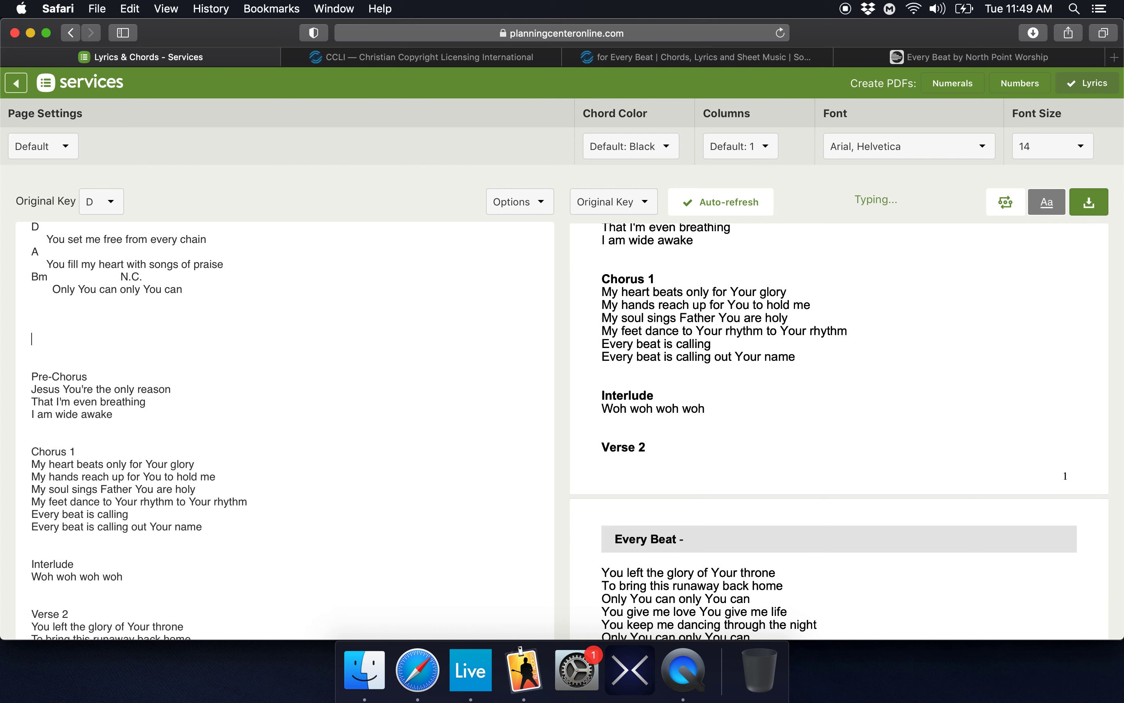
Examine the spacing between Verse 1 and the Pre-Chorus in the chart preview
scroll(506, 368, up, 4)
scroll(506, 369, up, 3)
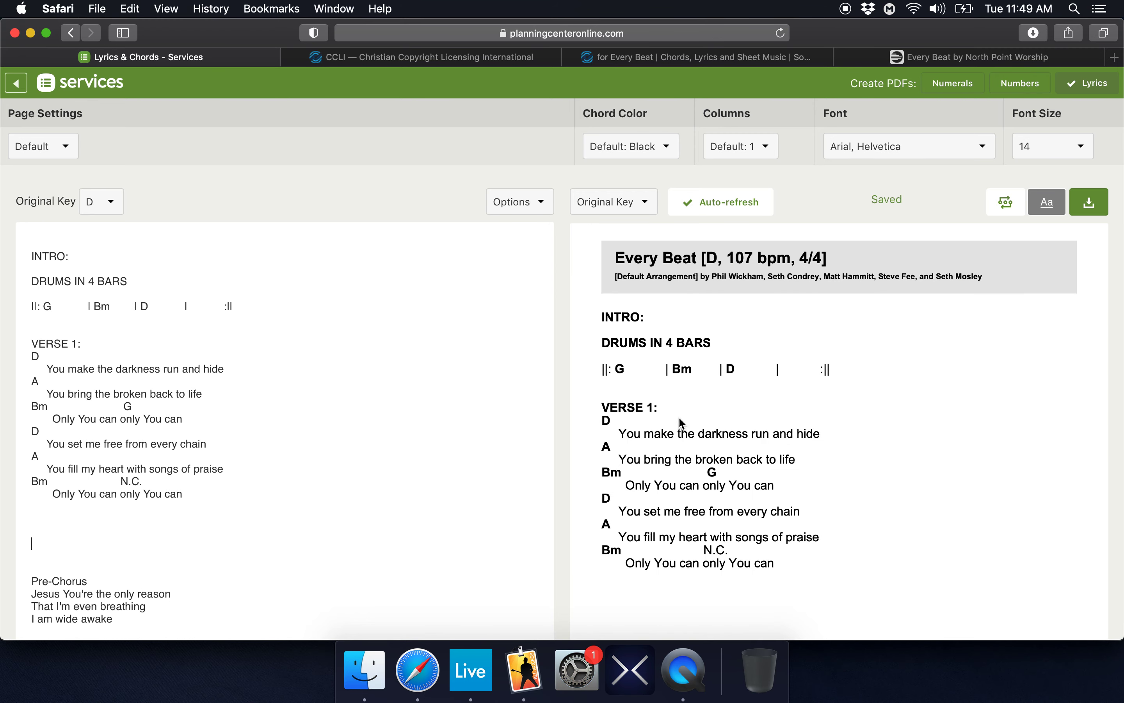
scroll(808, 445, down, 6)
scroll(807, 445, up, 2)
scroll(806, 441, up, 4)
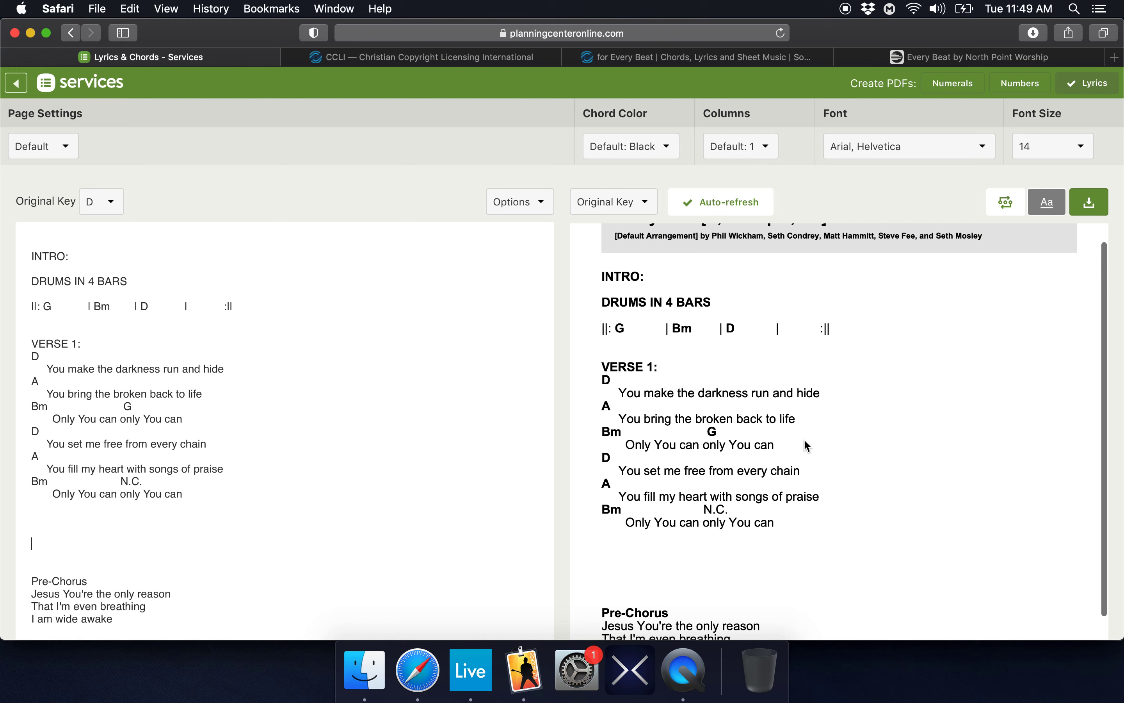
scroll(805, 441, up, 2)
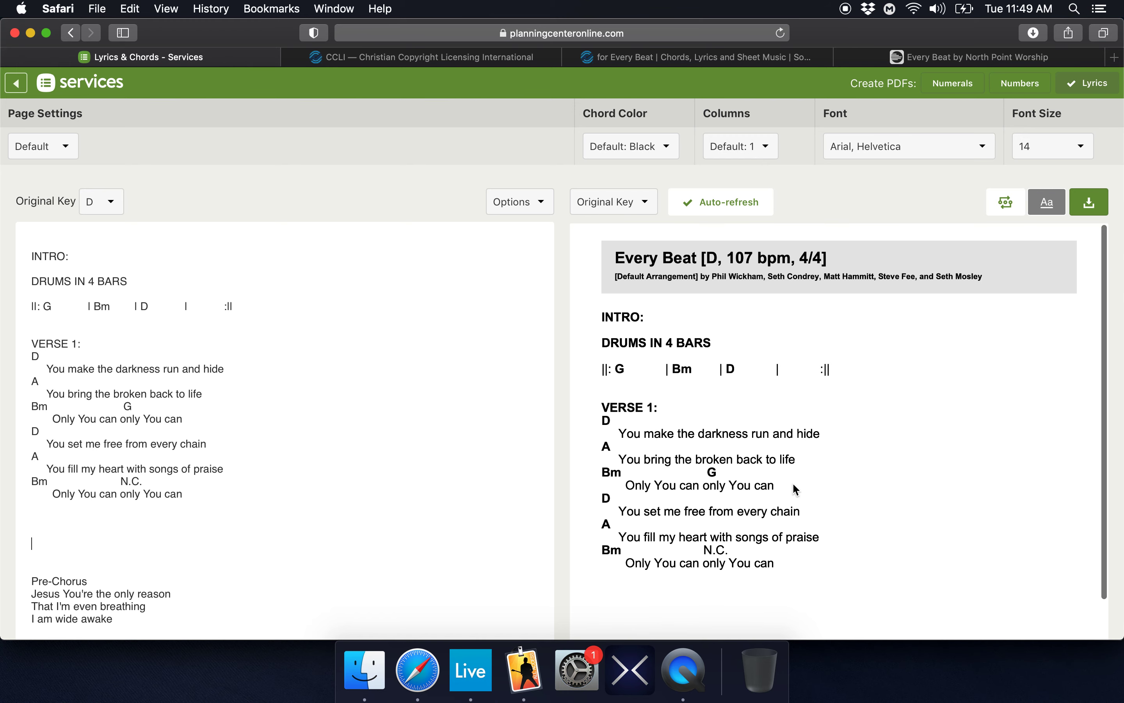
scroll(293, 365, up, 2)
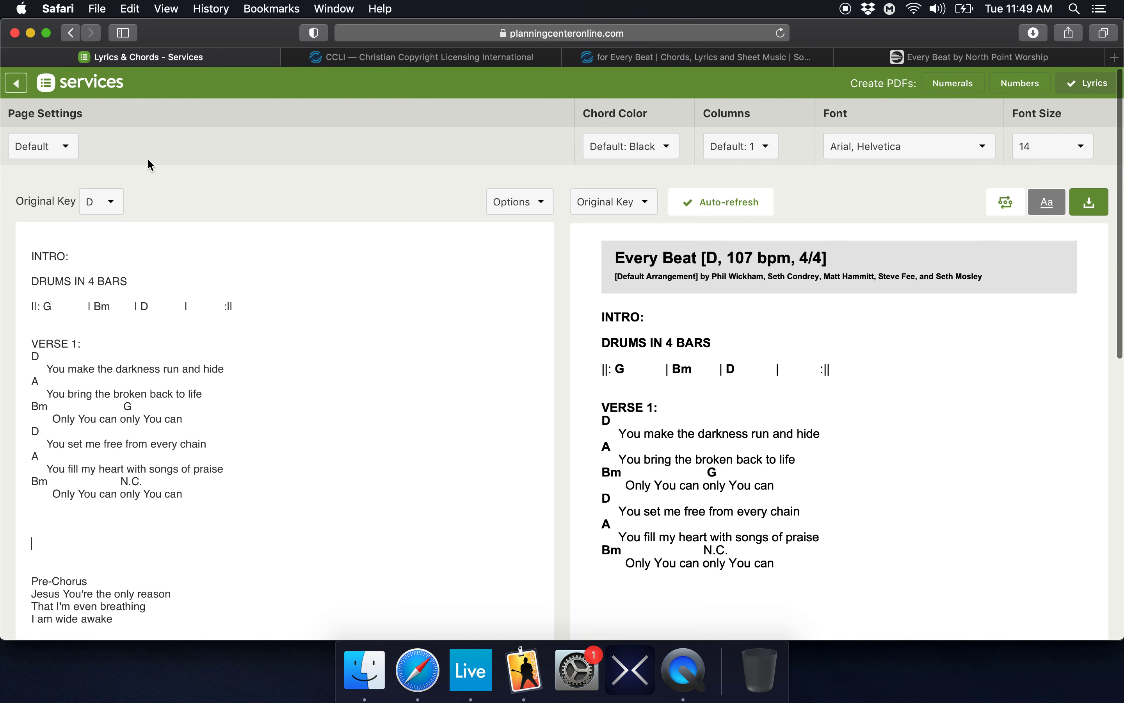
Return to the song's Default Arrangement and permanently delete "Every Beat - SongSelect Chart in D.pdf" from the key of D files
click(19, 89)
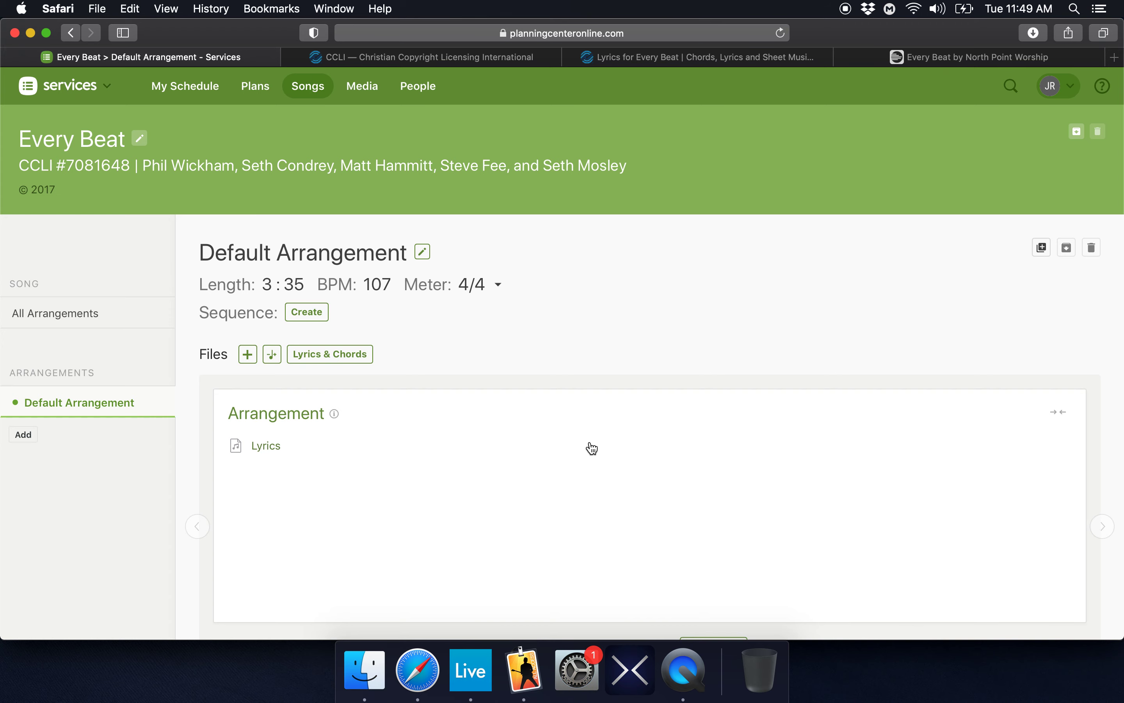
scroll(587, 446, down, 5)
click(657, 524)
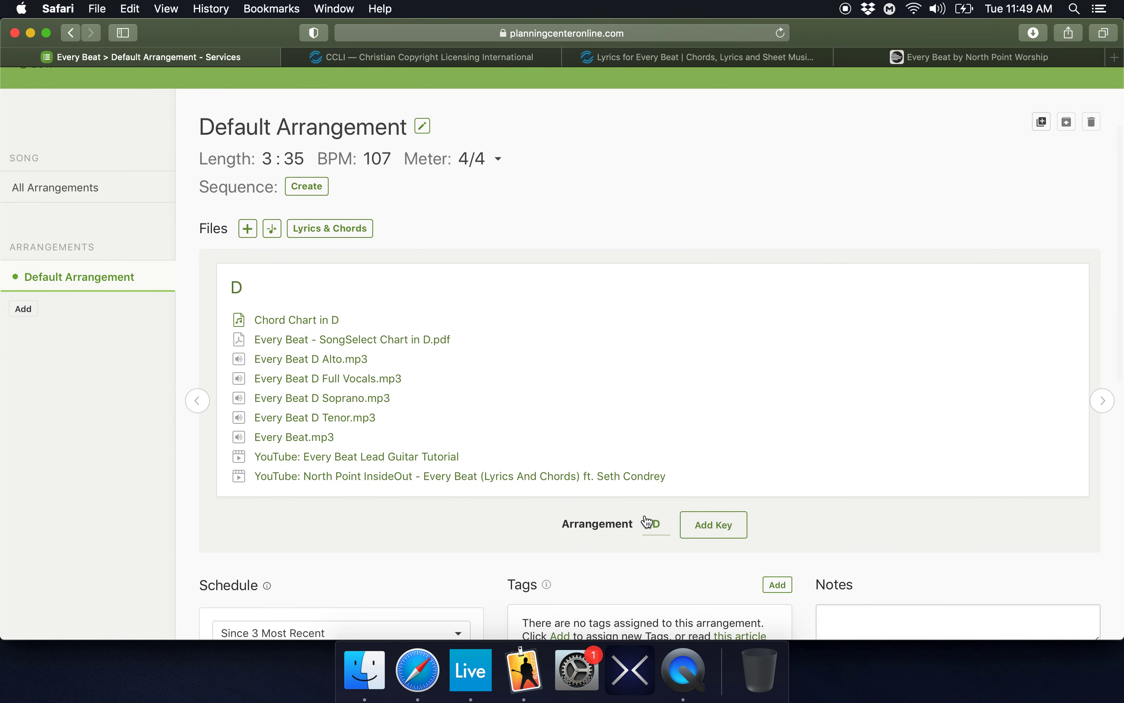
mouse_move(262, 321)
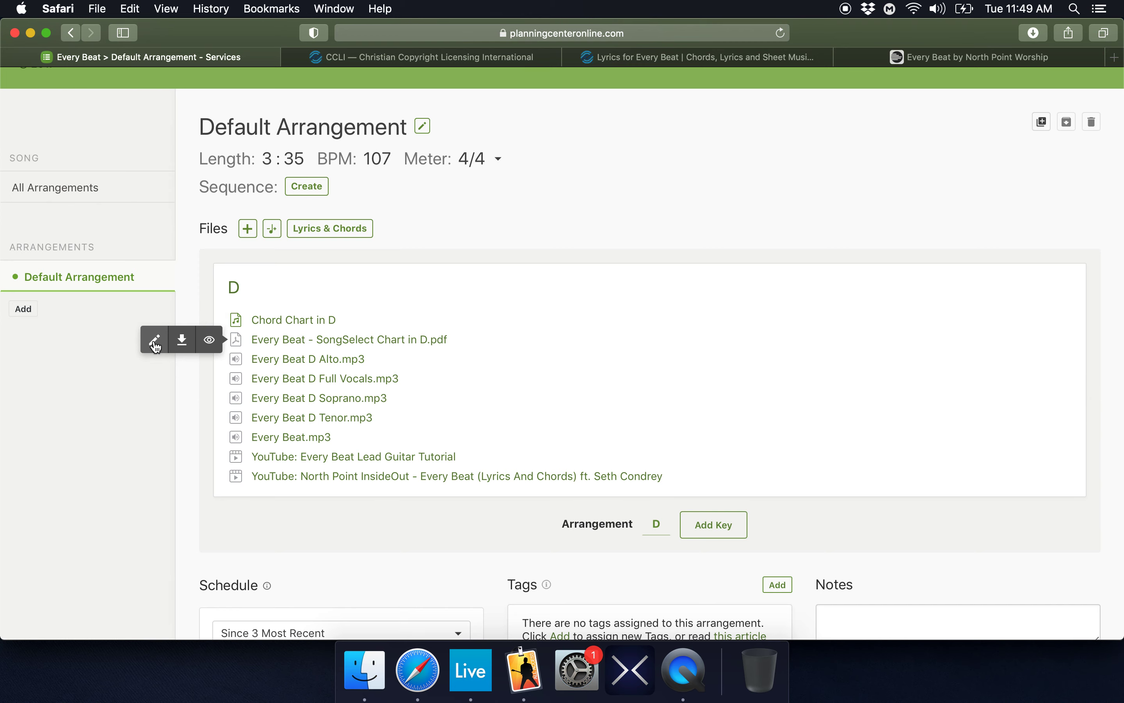
click(156, 344)
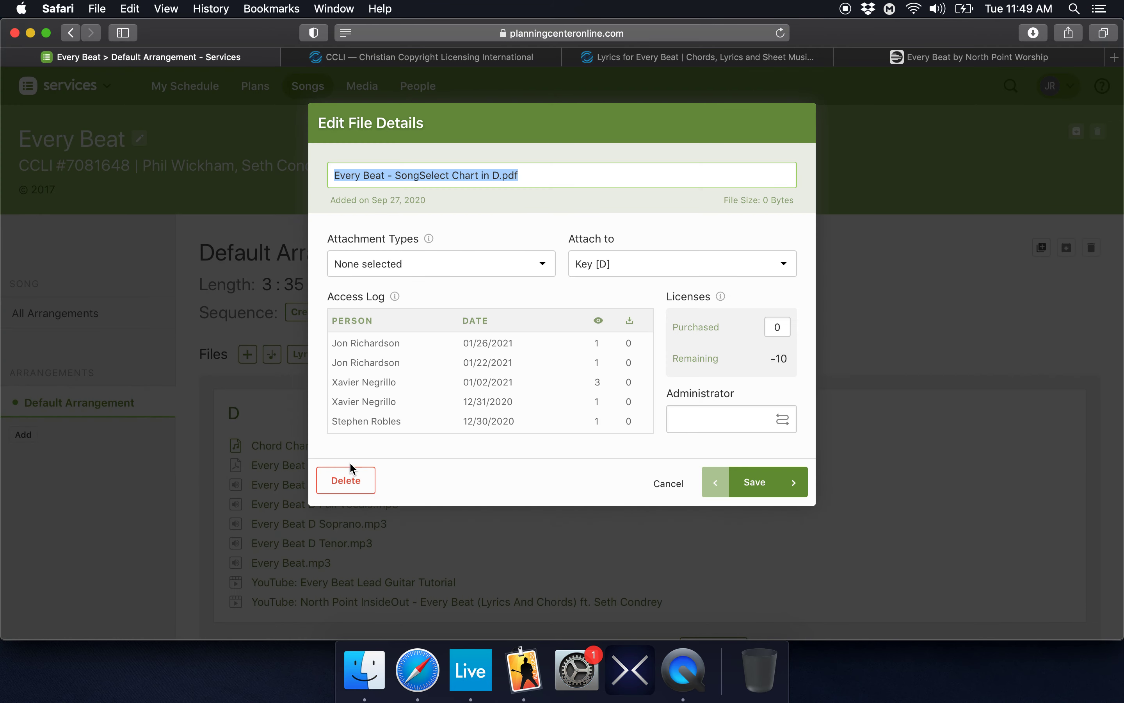
click(350, 486)
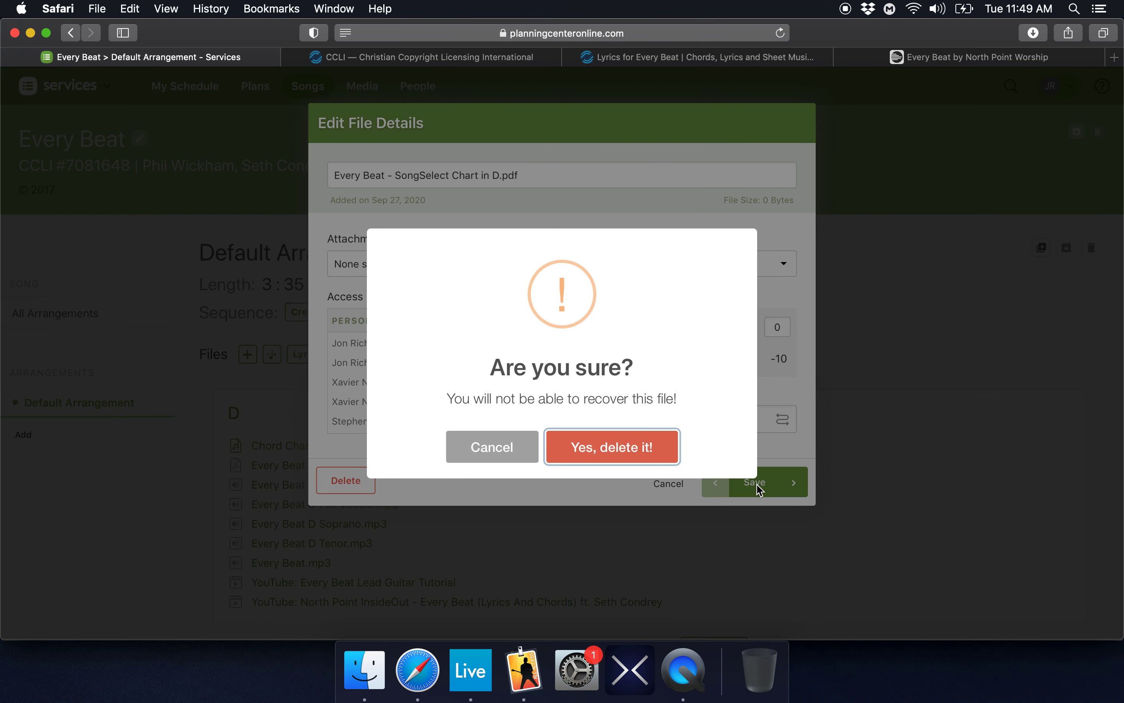
click(618, 445)
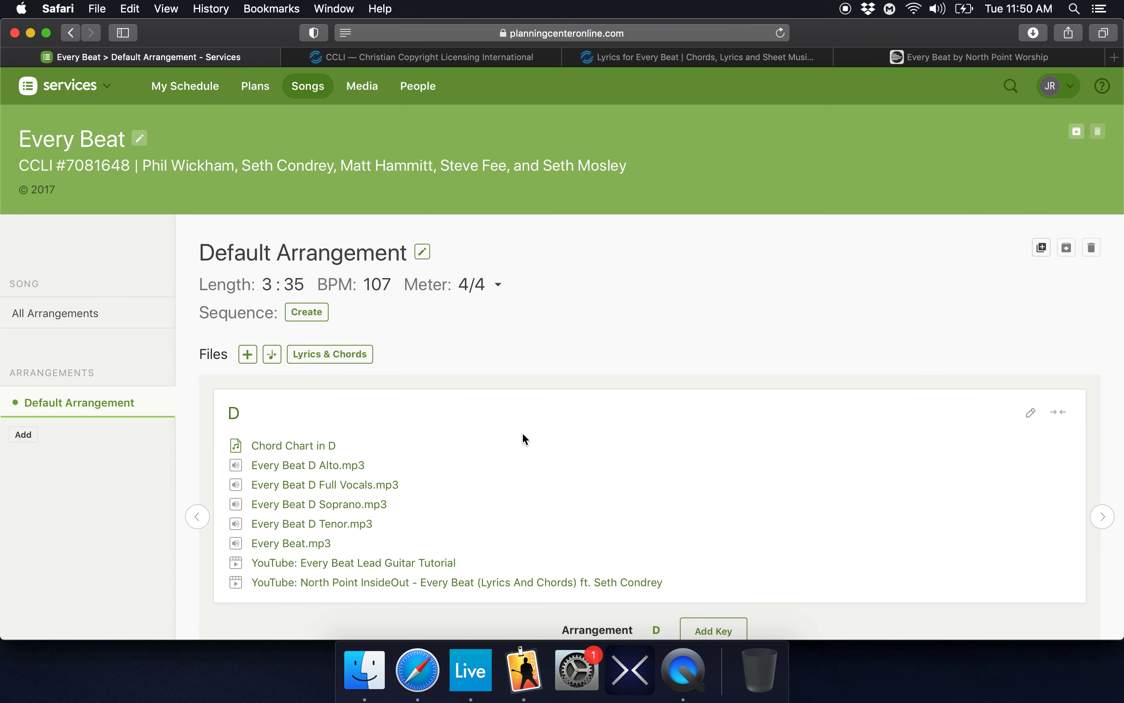
Add a C major key to the arrangement with the description "Lowered"
scroll(643, 452, down, 1)
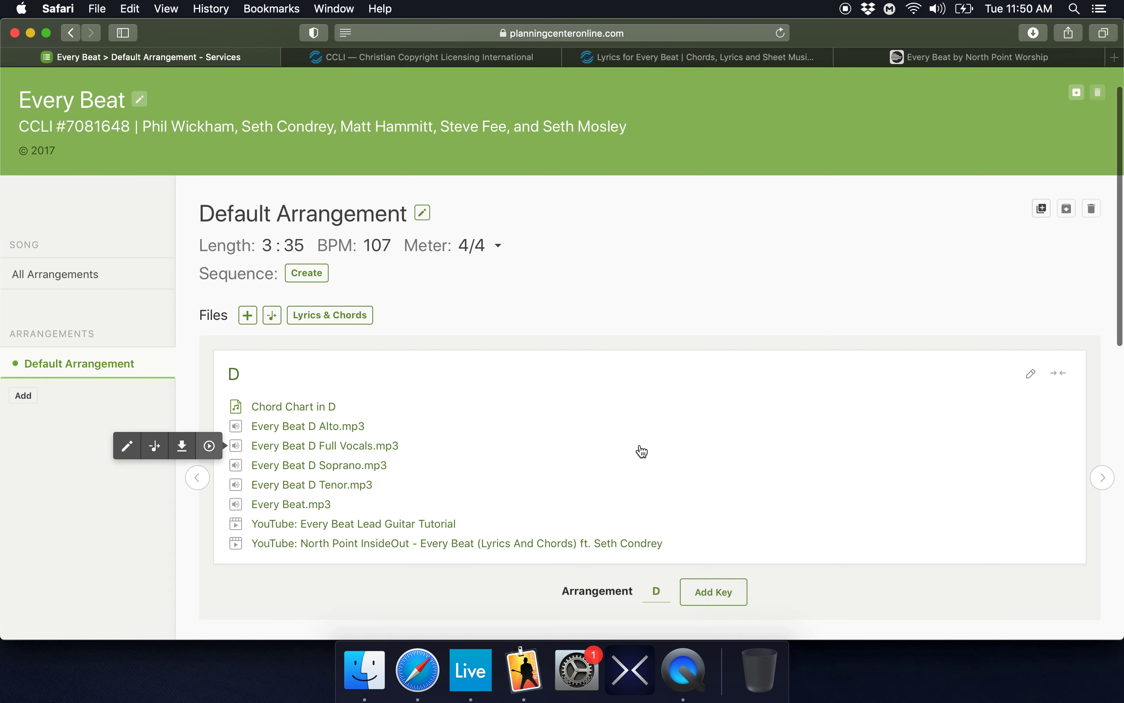
click(715, 597)
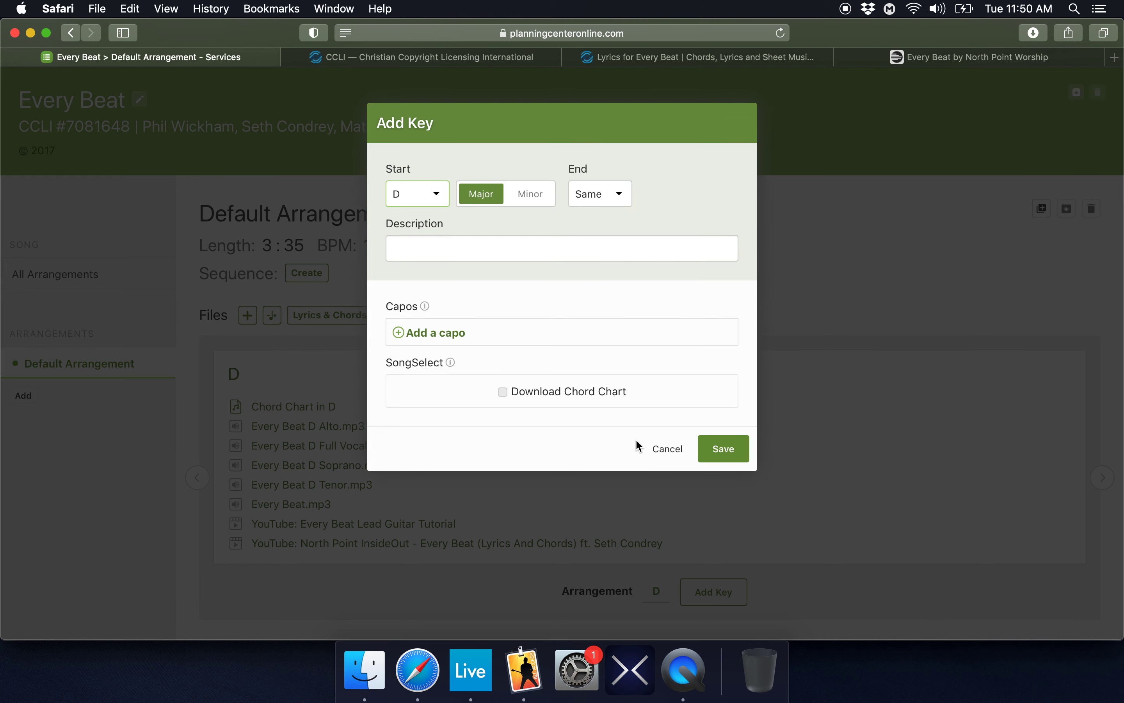
click(434, 195)
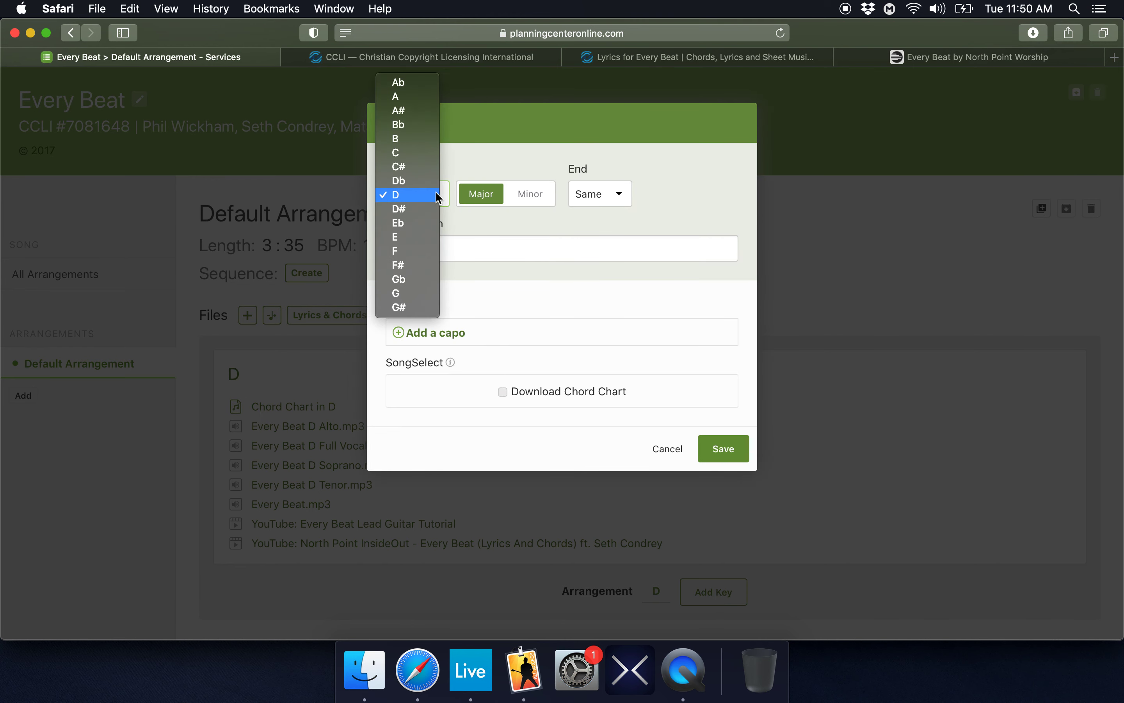
click(416, 154)
click(457, 249)
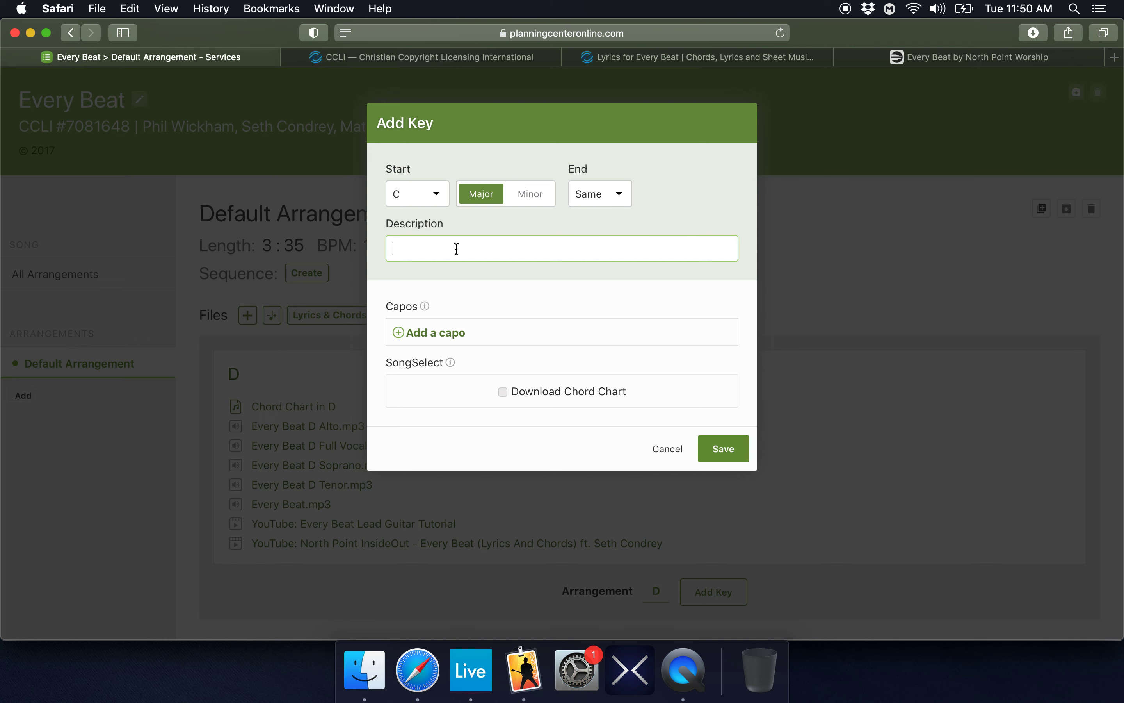
text(Low)
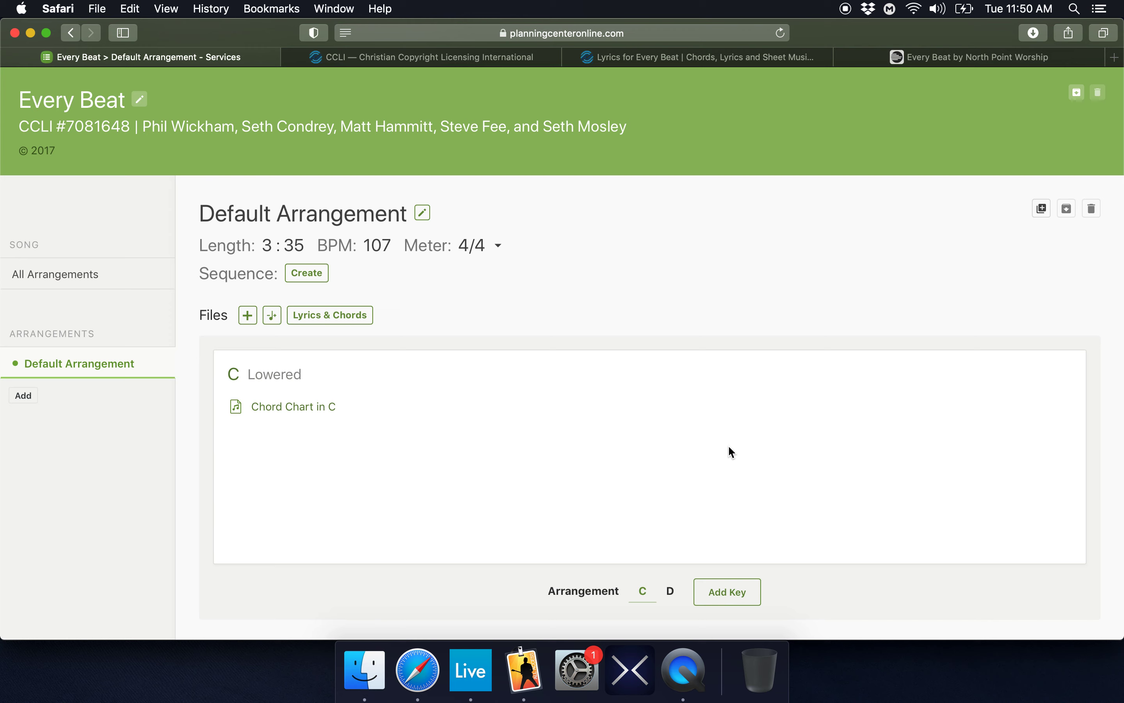
Preview the chord chart in C to check its transposed chords and close the preview
mouse_move(325, 415)
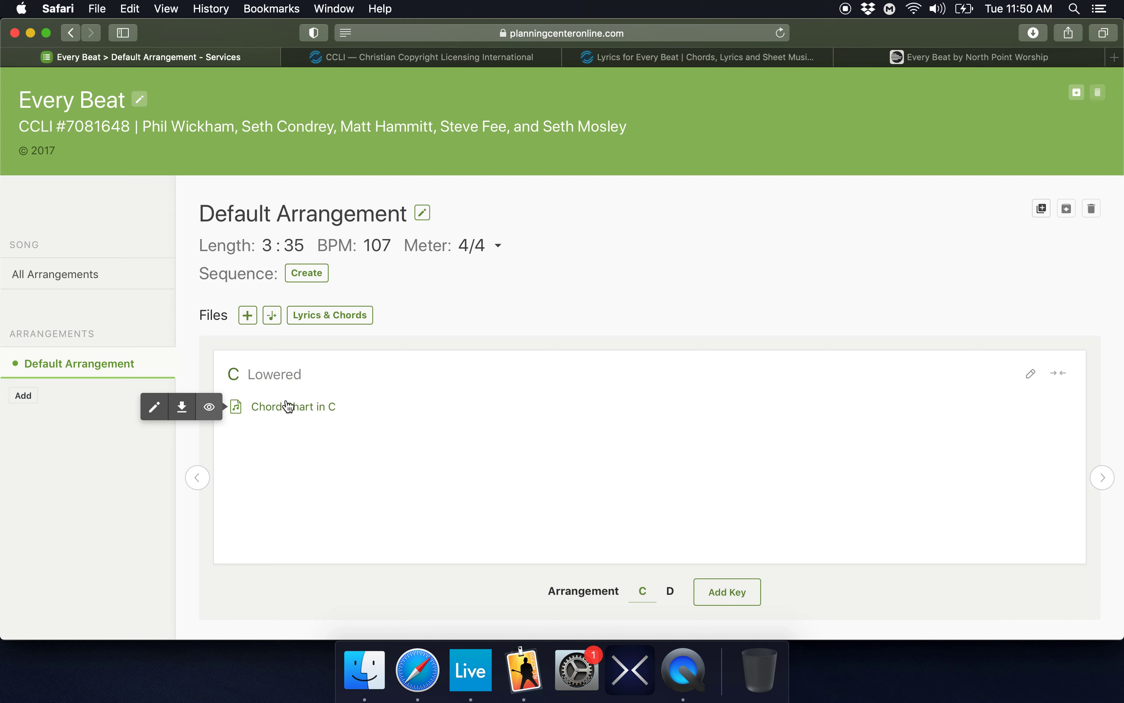
click(275, 410)
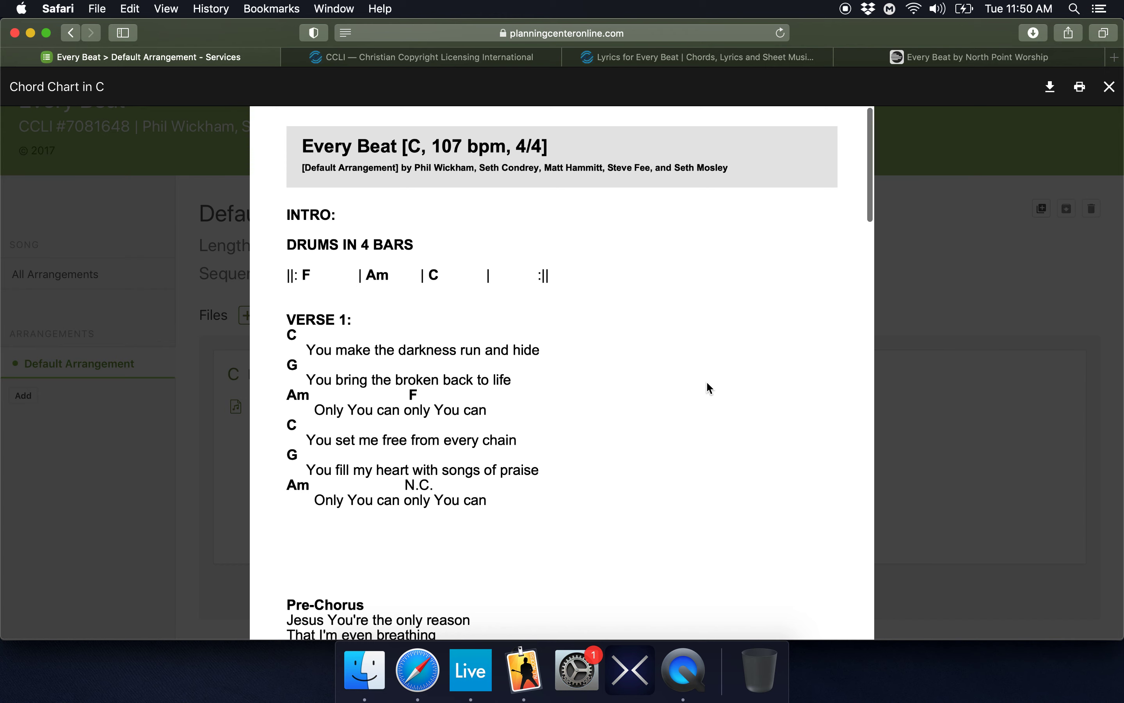
scroll(708, 387, down, 10)
scroll(709, 387, up, 10)
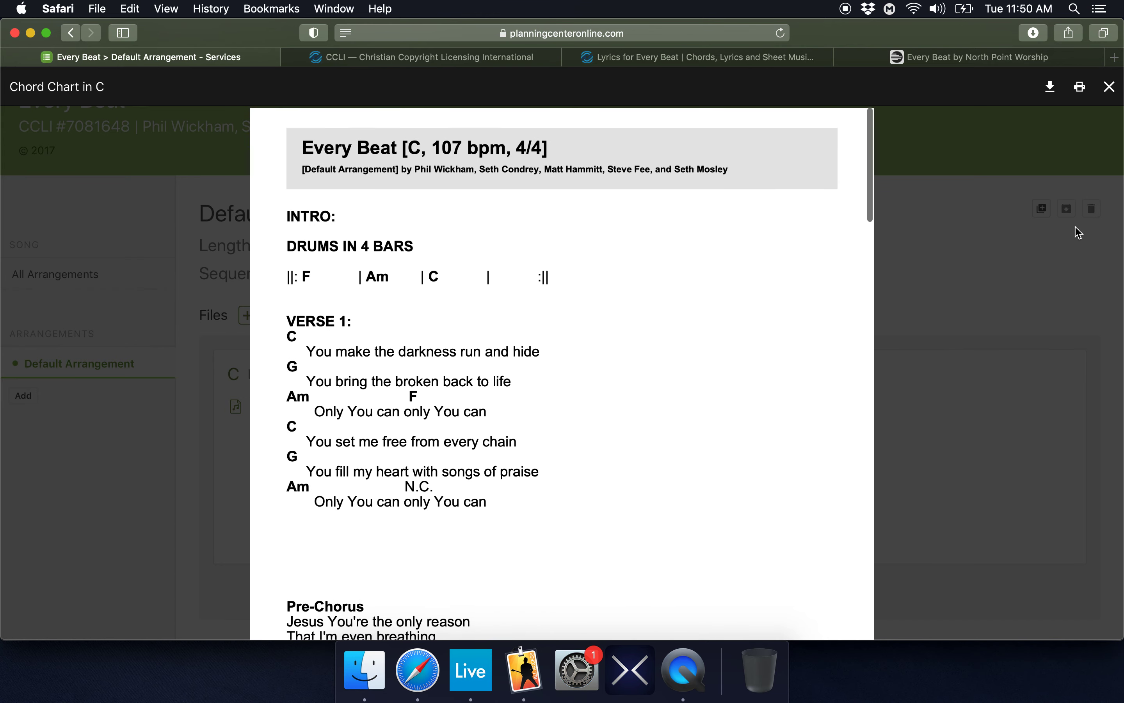
click(1110, 86)
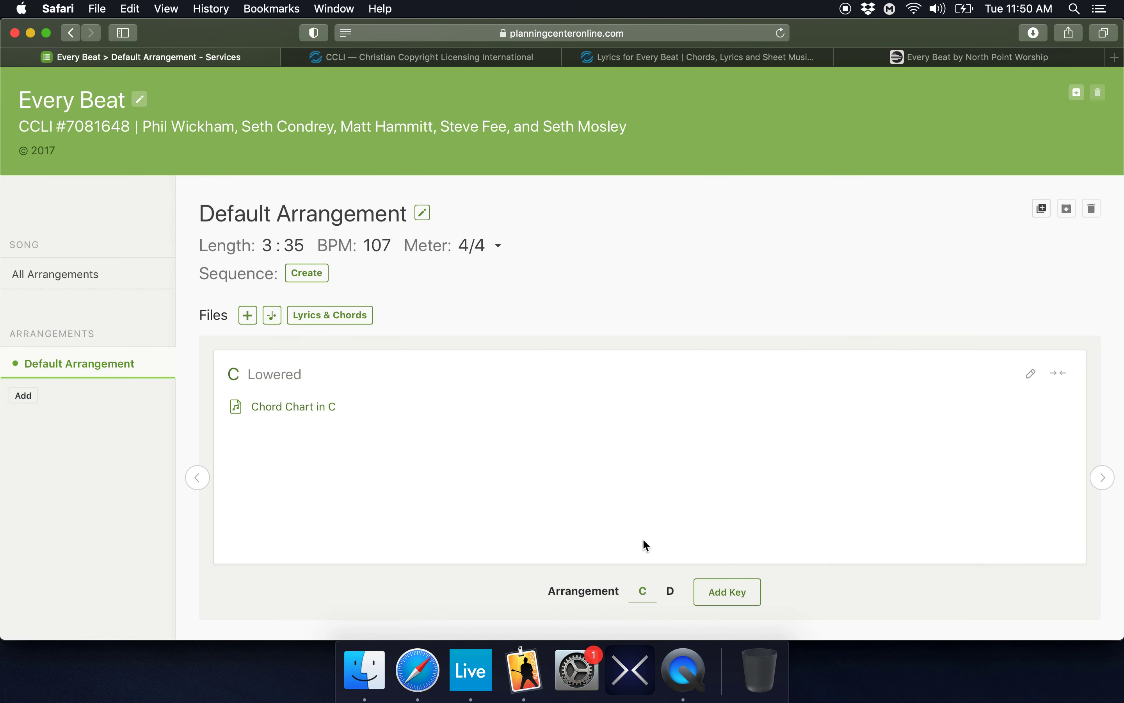
Give the arrangement's key of D the description "Original Key"
click(670, 591)
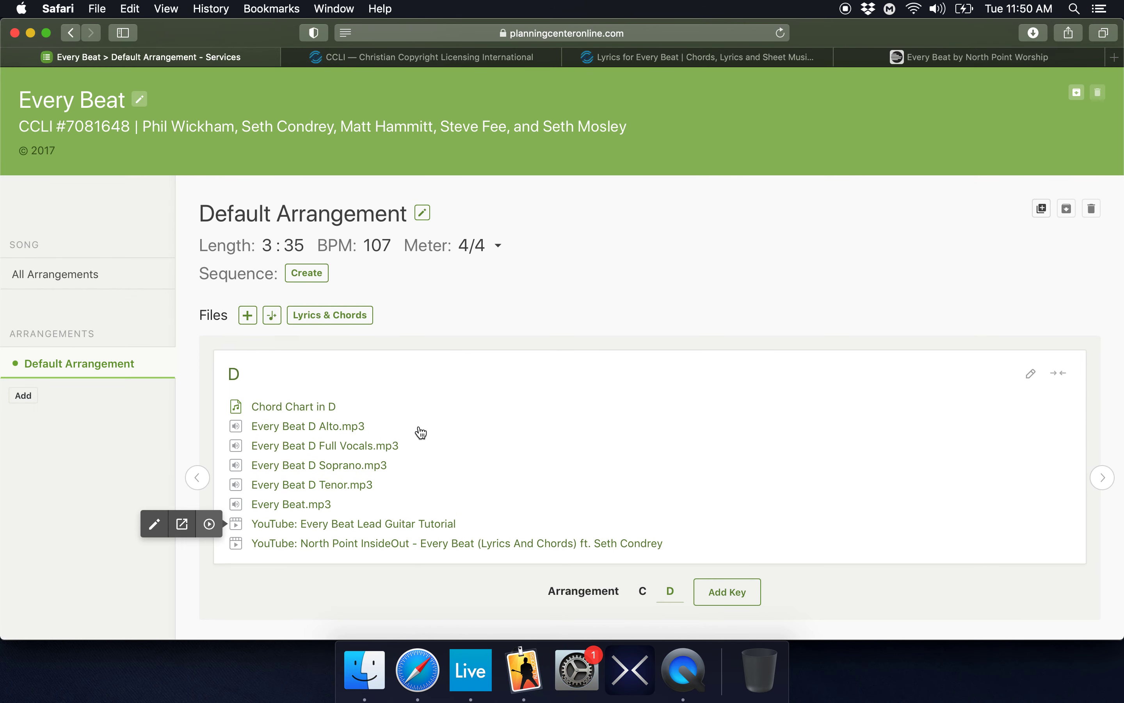
mouse_move(346, 409)
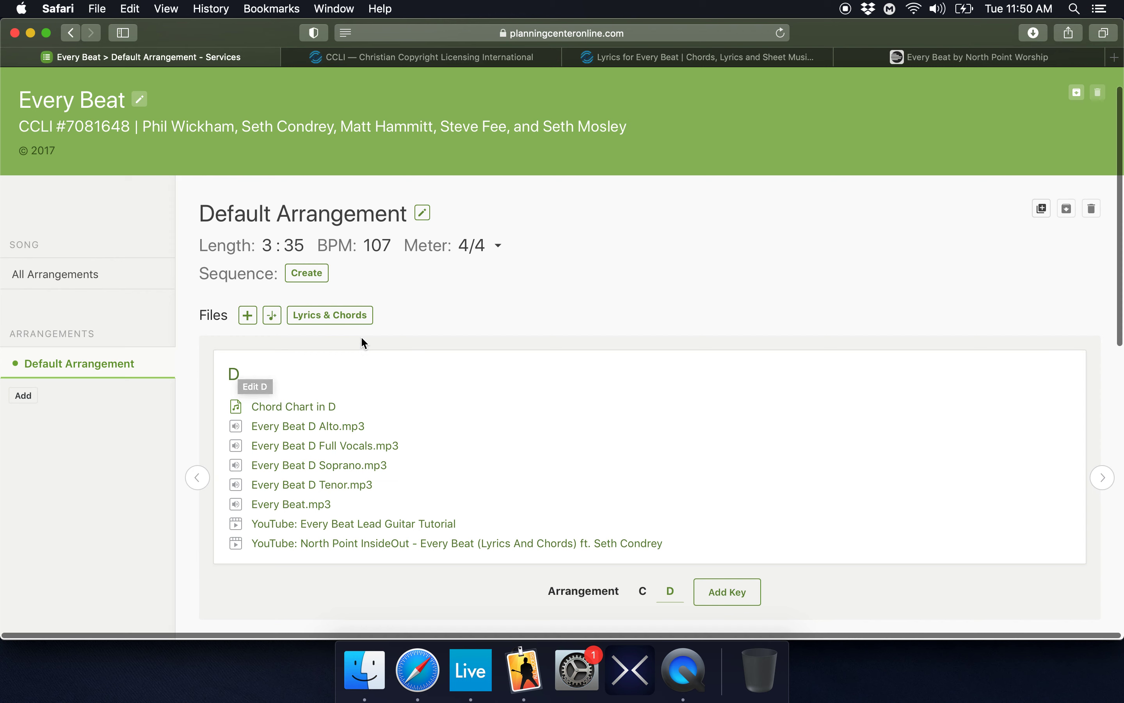
click(234, 375)
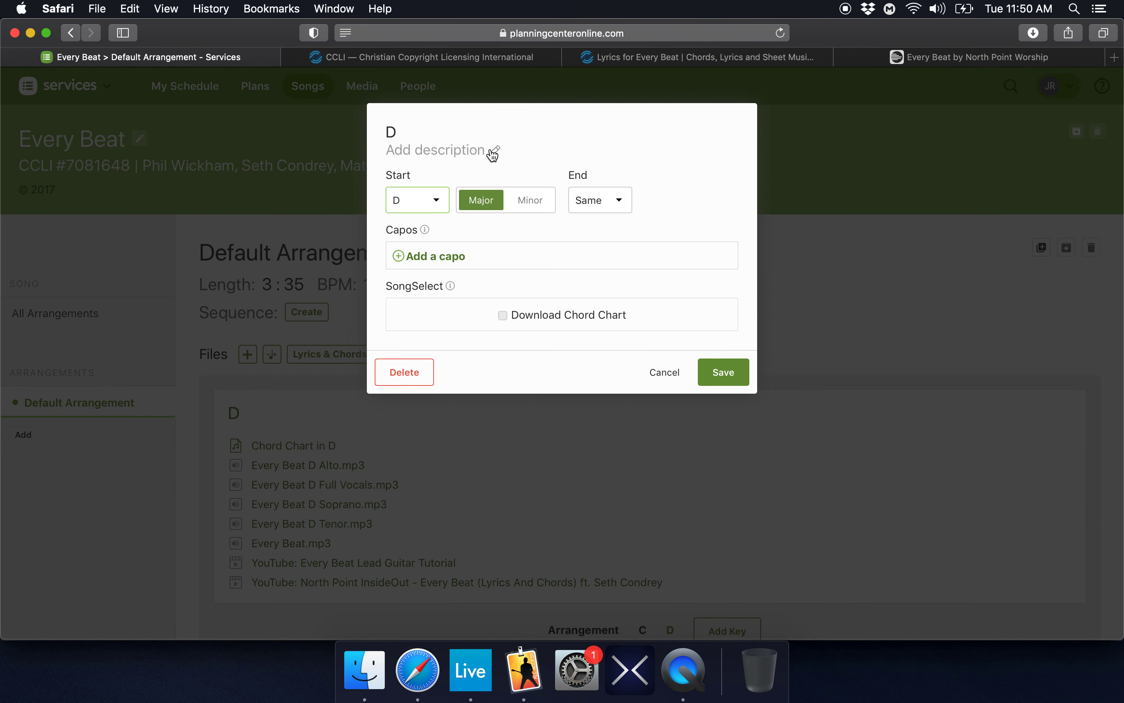
click(464, 150)
text(Original Key)
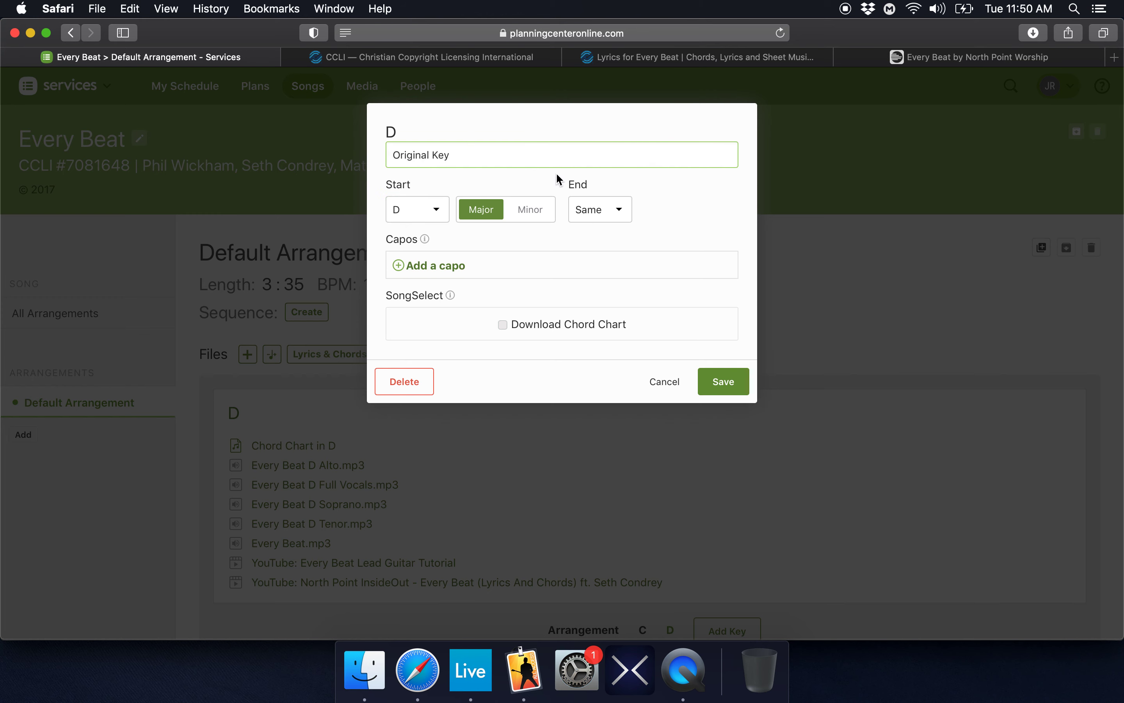
click(663, 229)
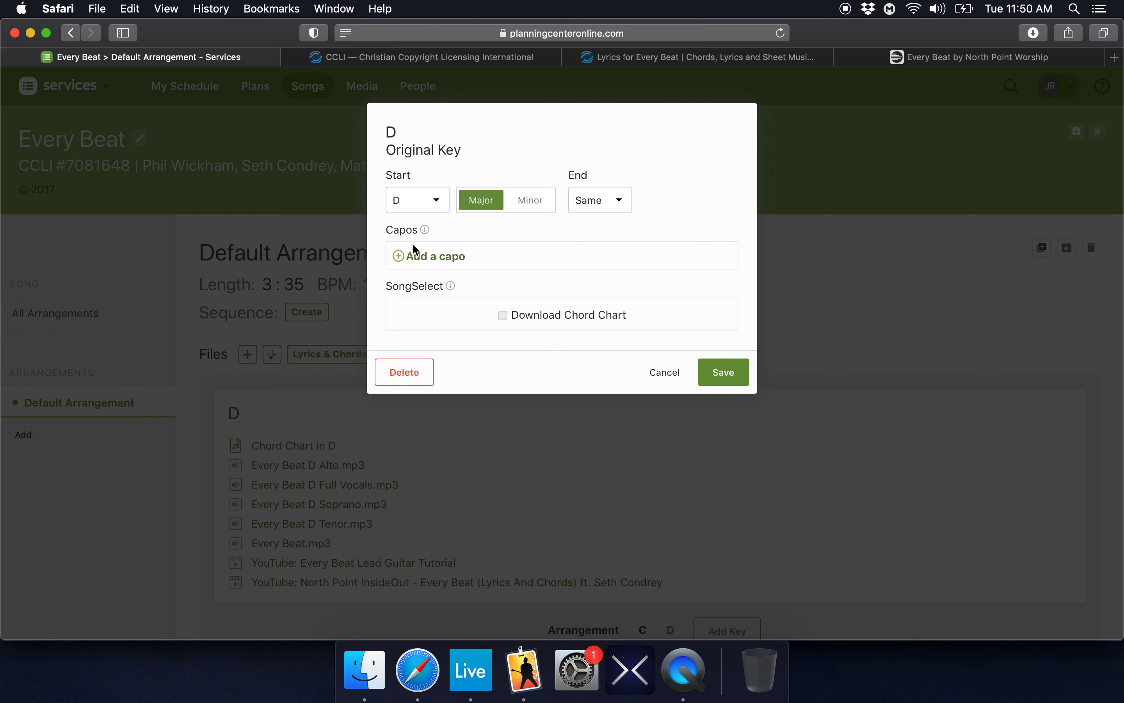
Add a capo with chords in G to the key of D and save the key
click(400, 258)
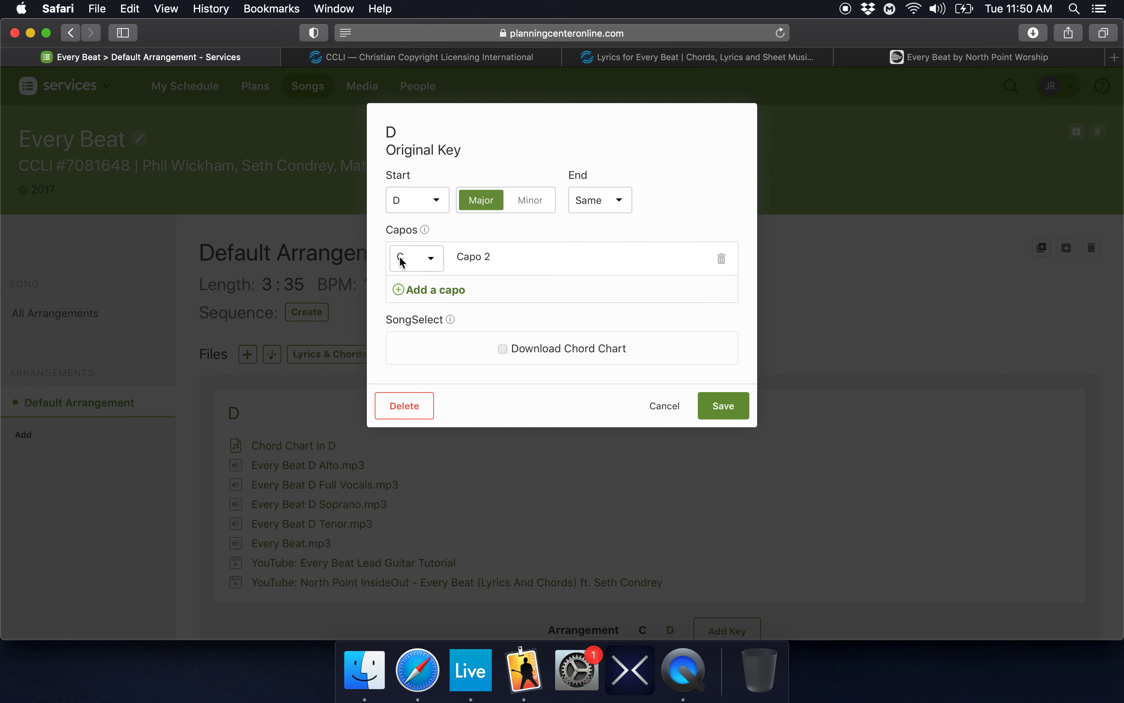
click(432, 260)
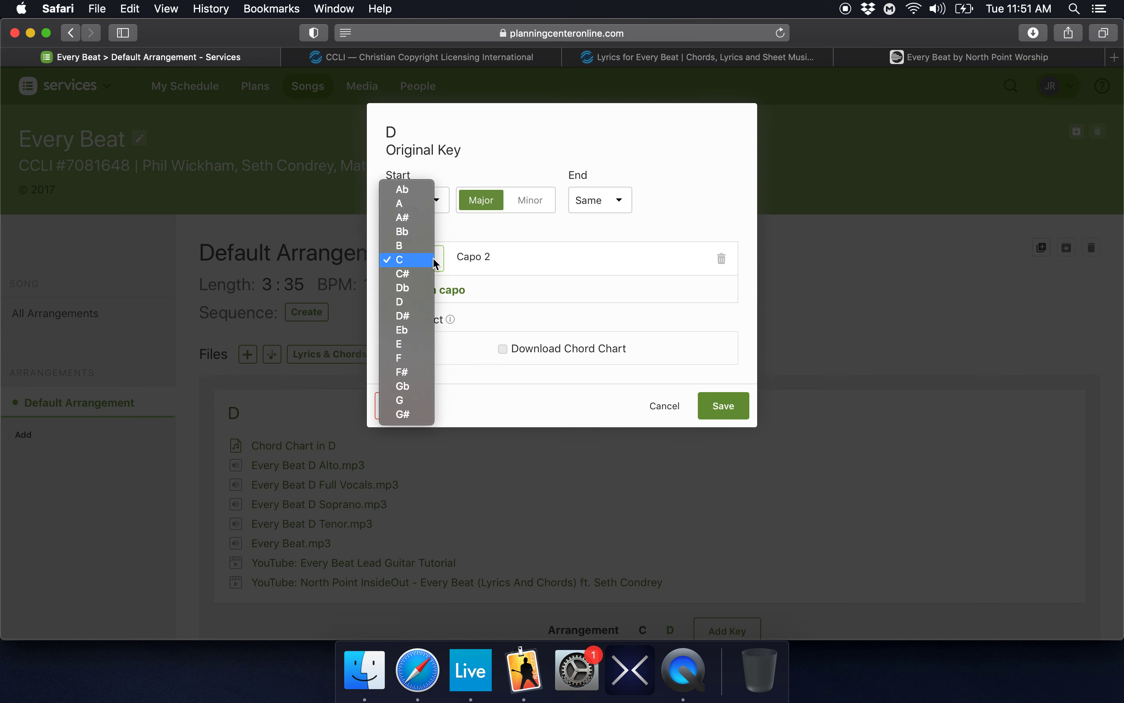
click(421, 400)
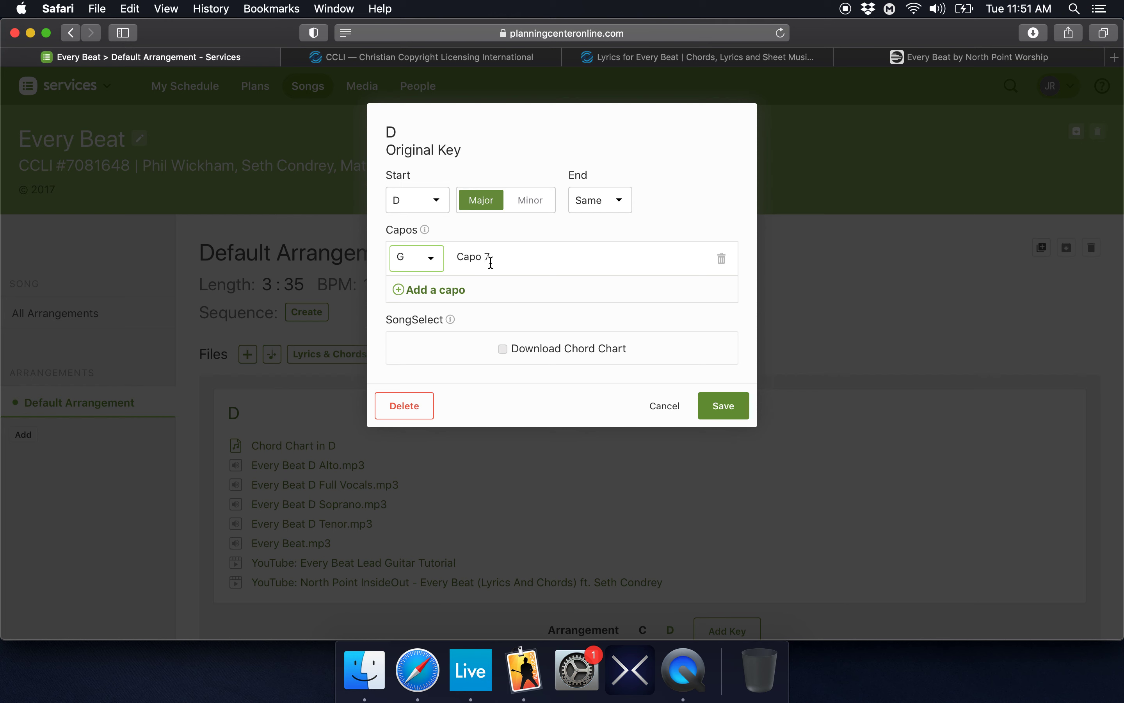
click(733, 405)
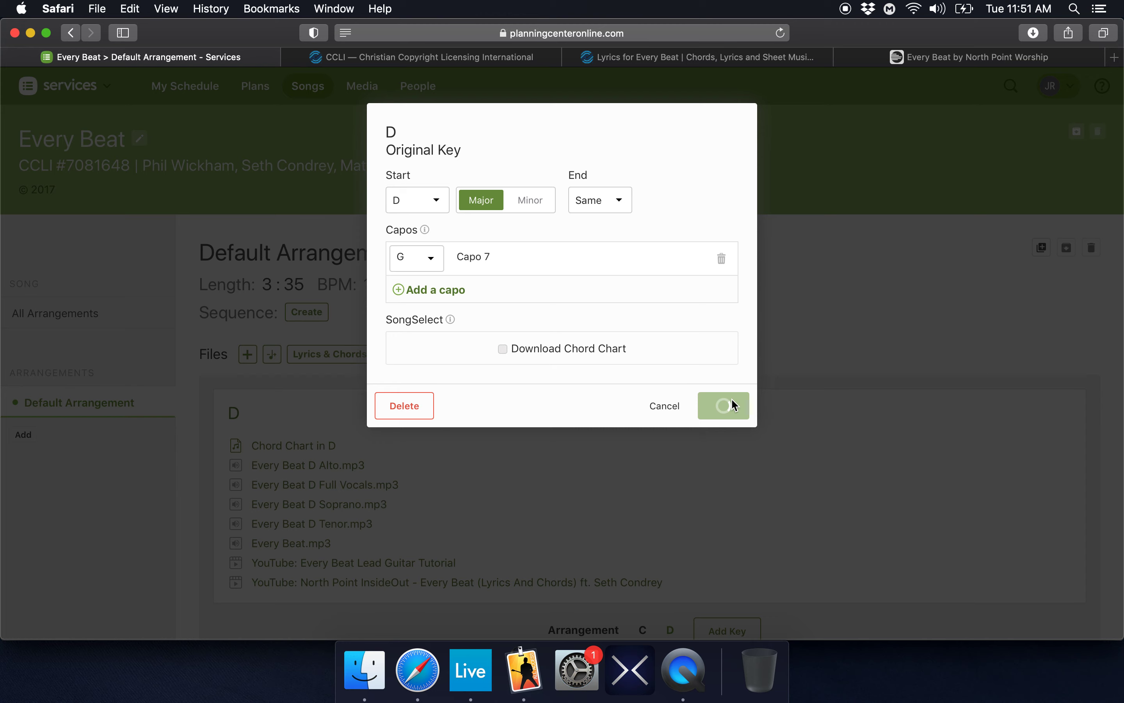
Preview the "Chord Chart in D: Capo 7 in G" file to check its chords and close the preview
mouse_move(283, 468)
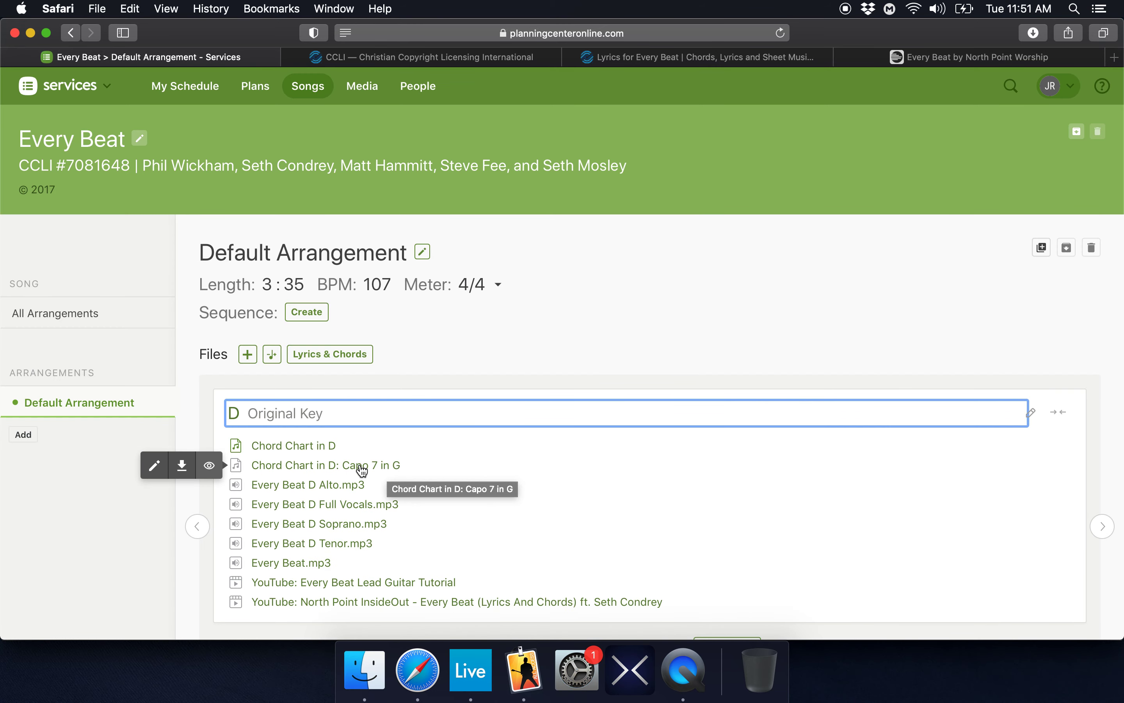
click(209, 466)
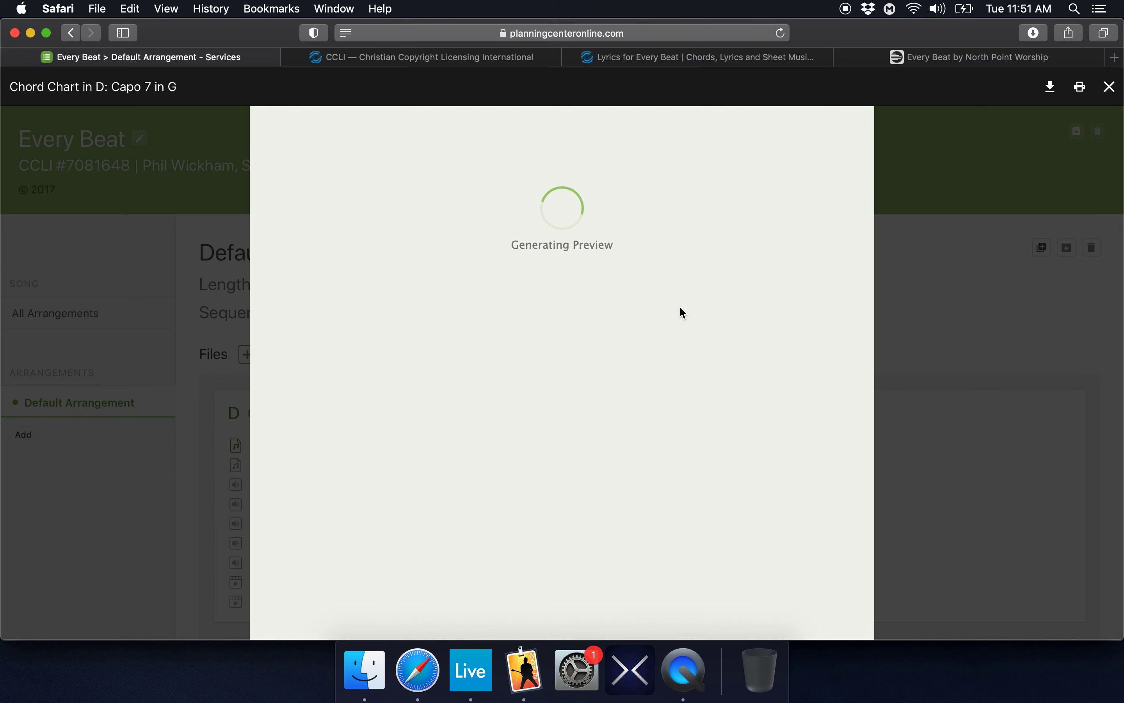
scroll(679, 306, down, 1)
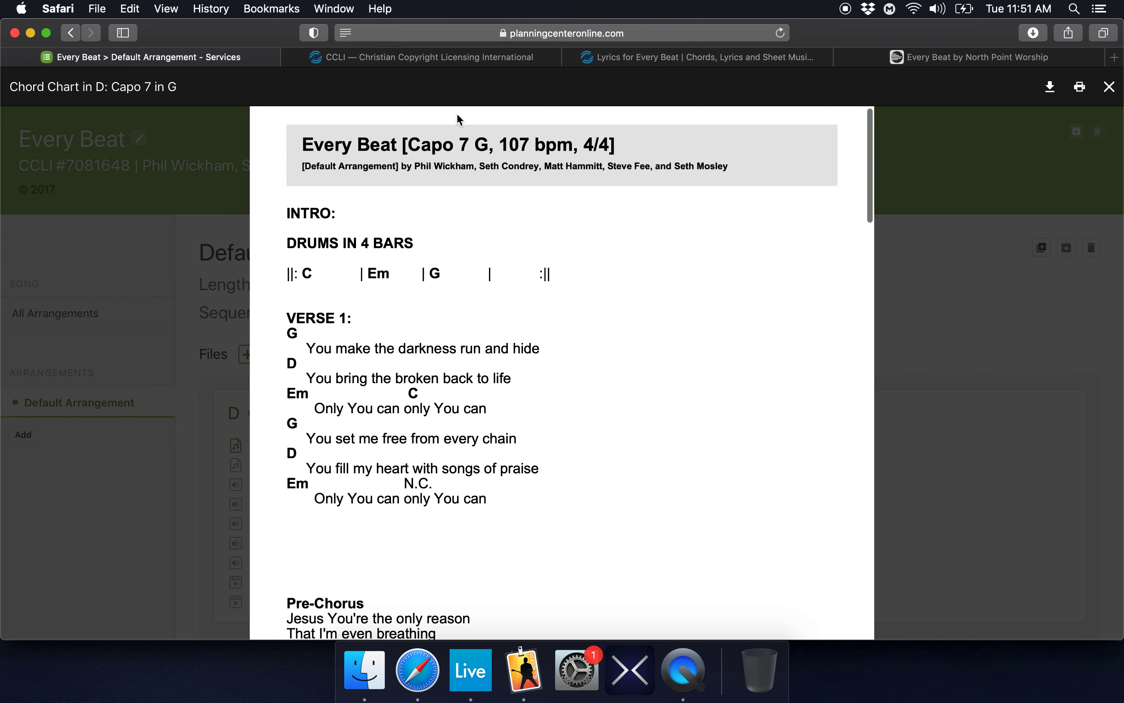
scroll(693, 248, down, 3)
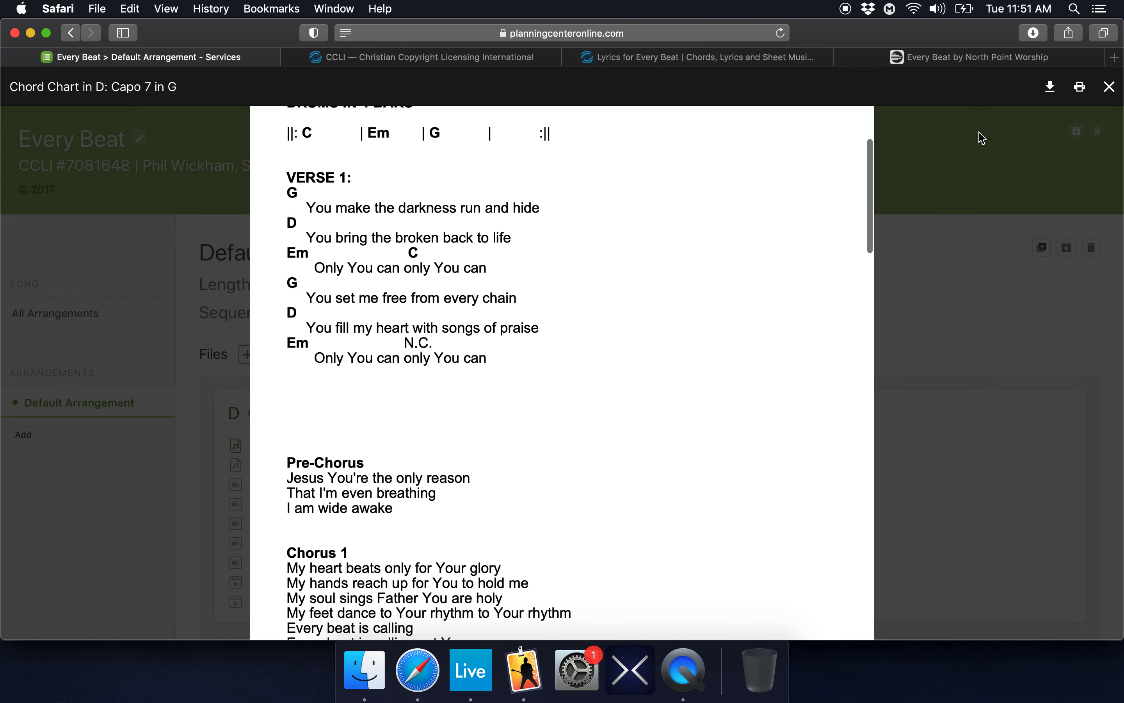
click(1110, 86)
mouse_move(352, 464)
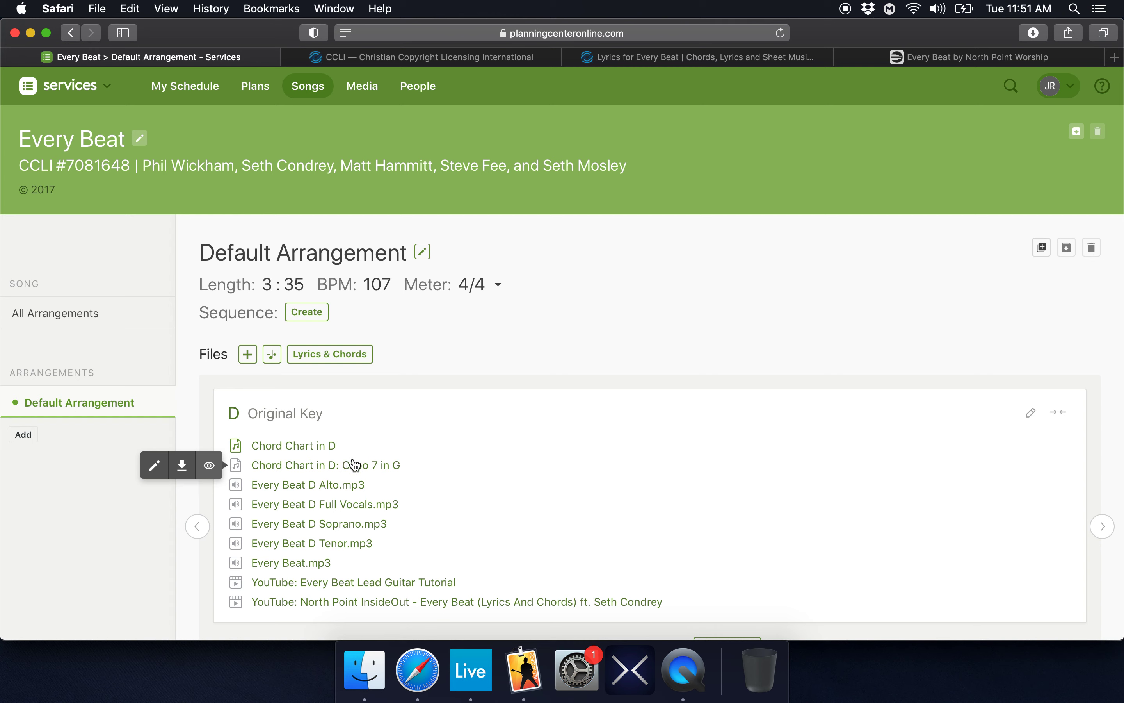